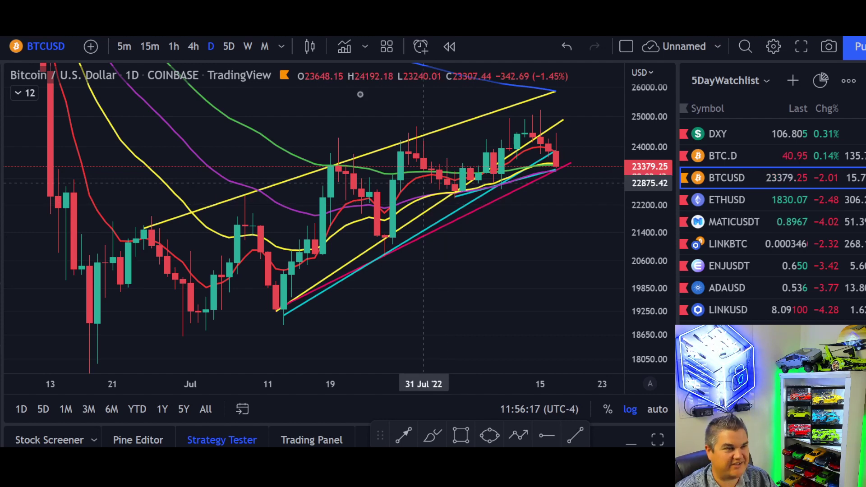
# Step: View the daily BTCUSD chart as a line and restore the candle display
pyautogui.click(310, 47)
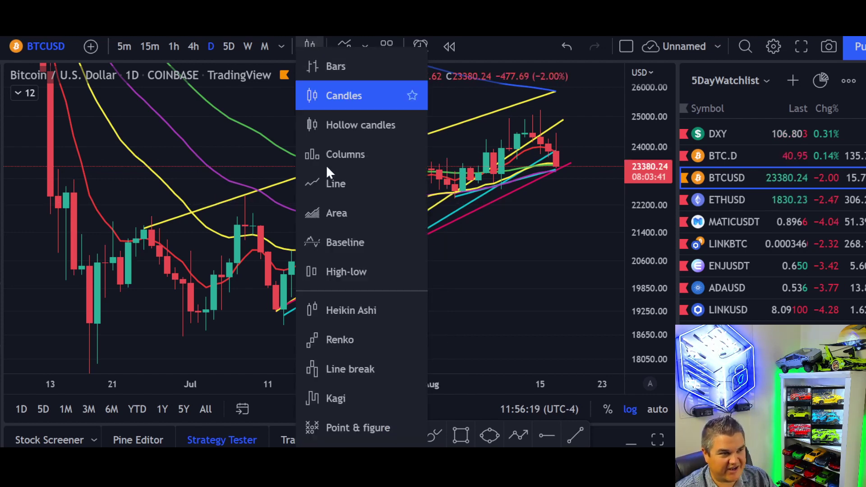
pyautogui.click(329, 184)
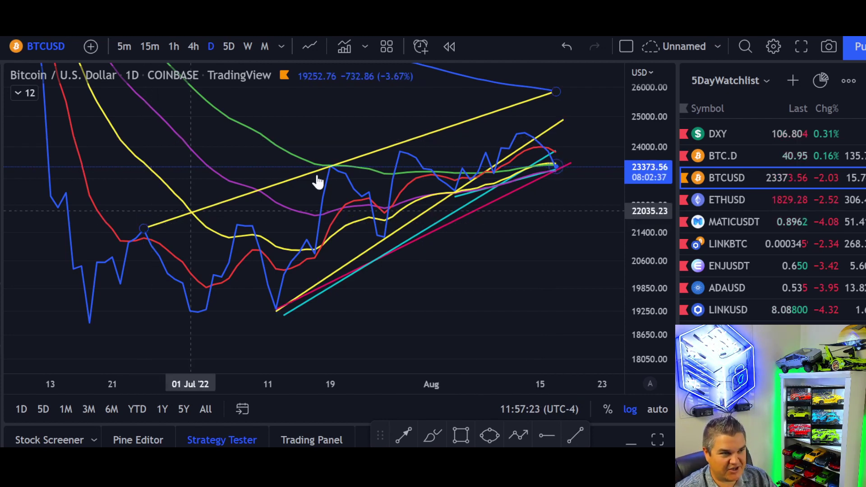
pyautogui.click(314, 51)
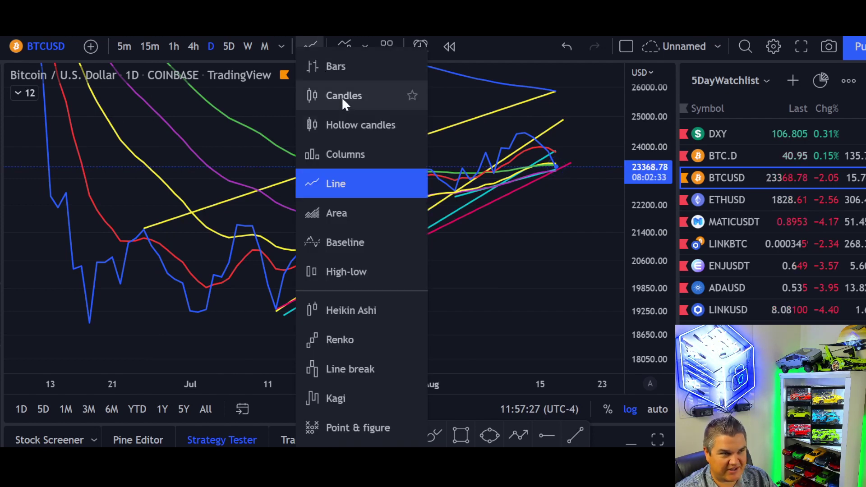
pyautogui.click(342, 97)
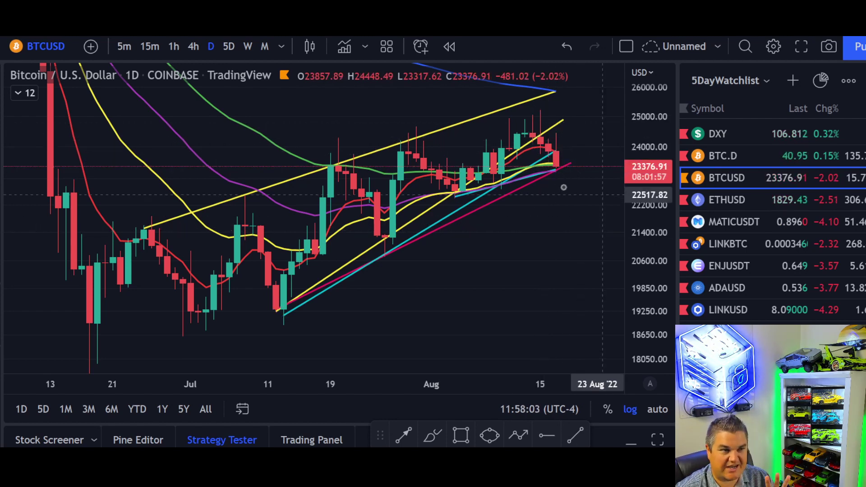
# Step: Switch the BTCUSD chart from the daily to the 4-hour timeframe
pyautogui.scroll(3, 602, 195)
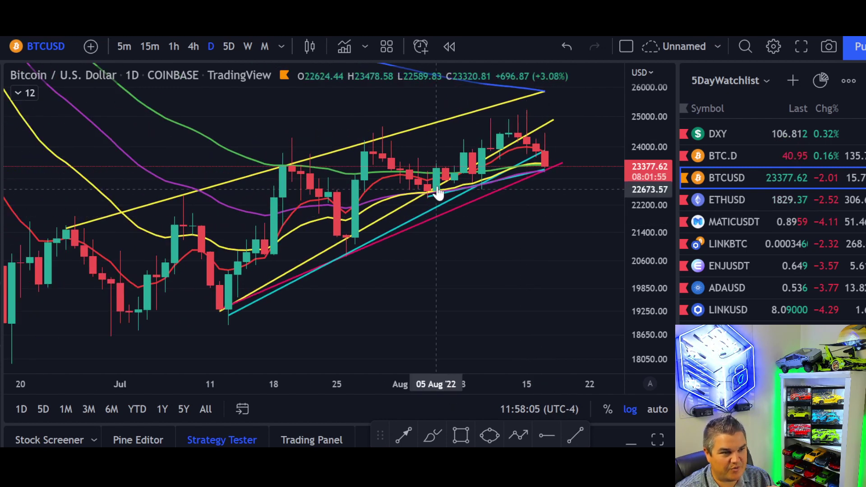
pyautogui.scroll(-1, 341, 230)
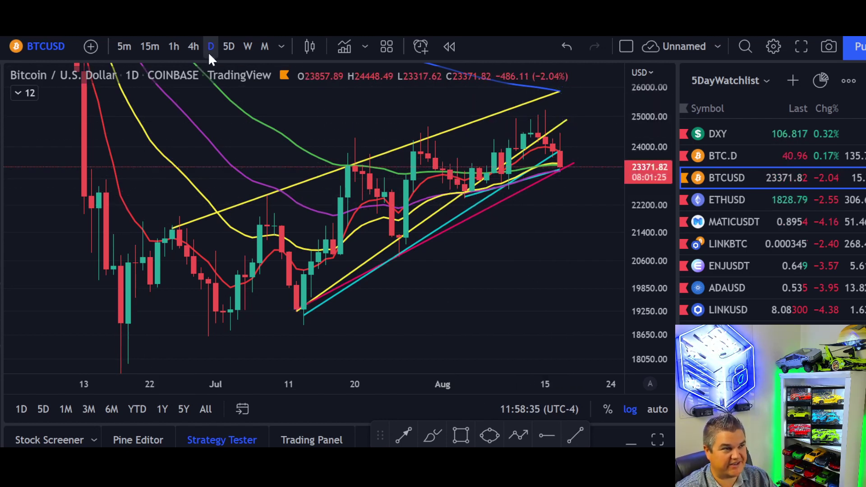
pyautogui.click(194, 48)
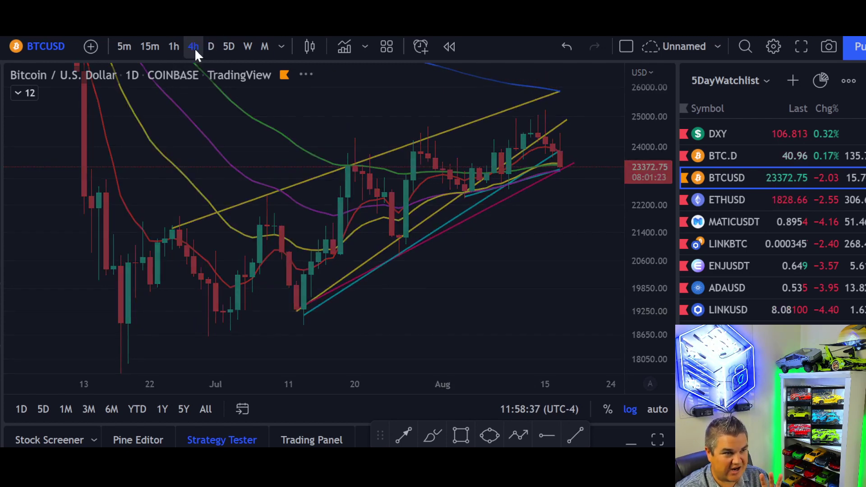
pyautogui.scroll(3, 471, 159)
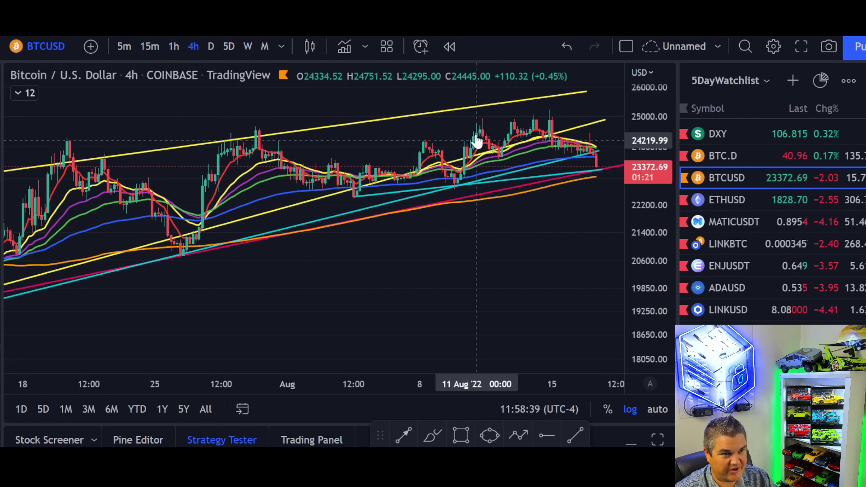
# Step: Delete the two straight yellow trendlines, one above the highs and one rising through the recent candles
pyautogui.click(452, 116)
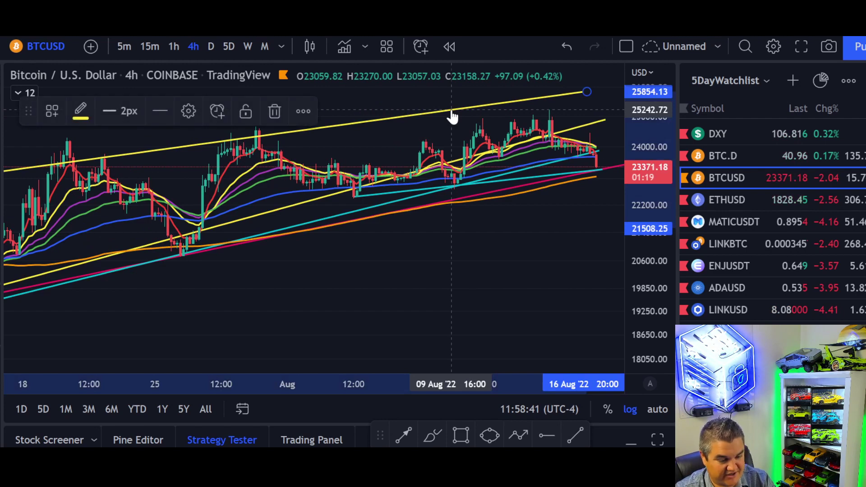
pyautogui.press('Delete')
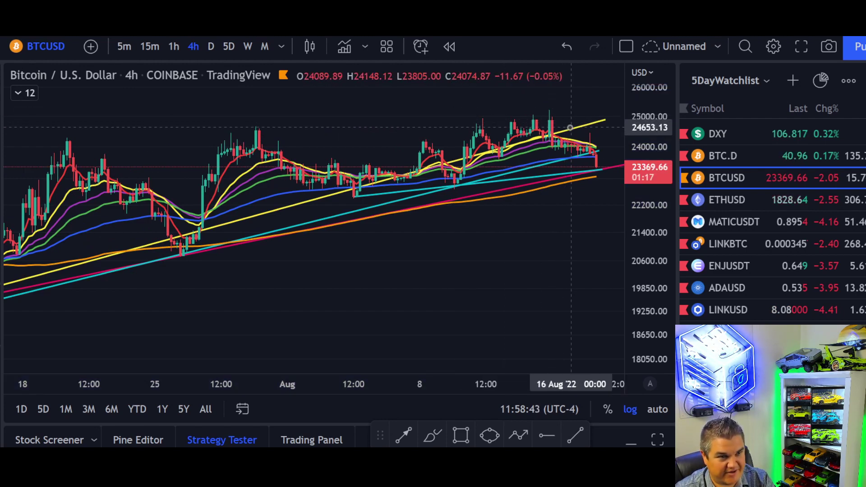
pyautogui.click(570, 135)
pyautogui.press('Delete')
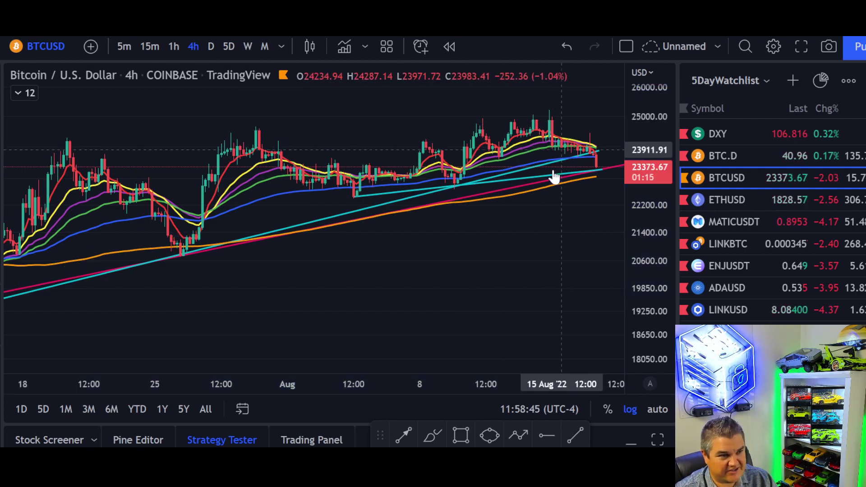
# Step: Display the 4-hour BTCUSD price as a line, framing the rally from early July to mid-August
pyautogui.scroll(-3, 553, 178)
pyautogui.scroll(-4, 551, 180)
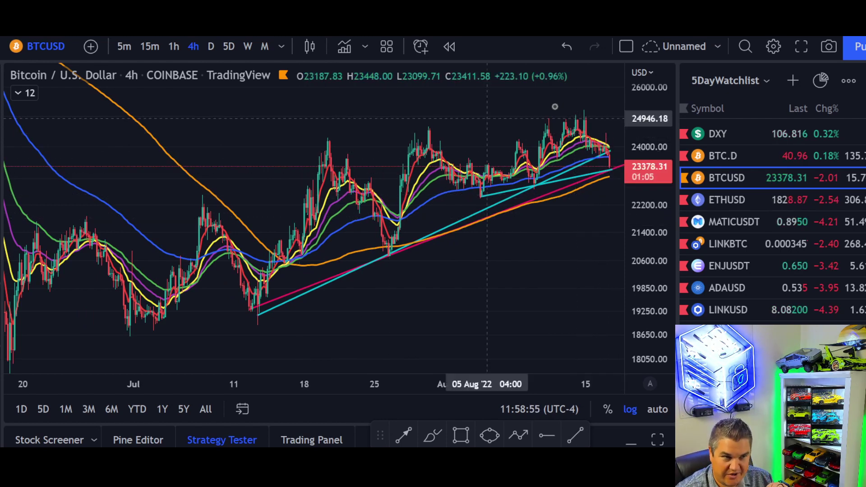
pyautogui.scroll(1, 549, 242)
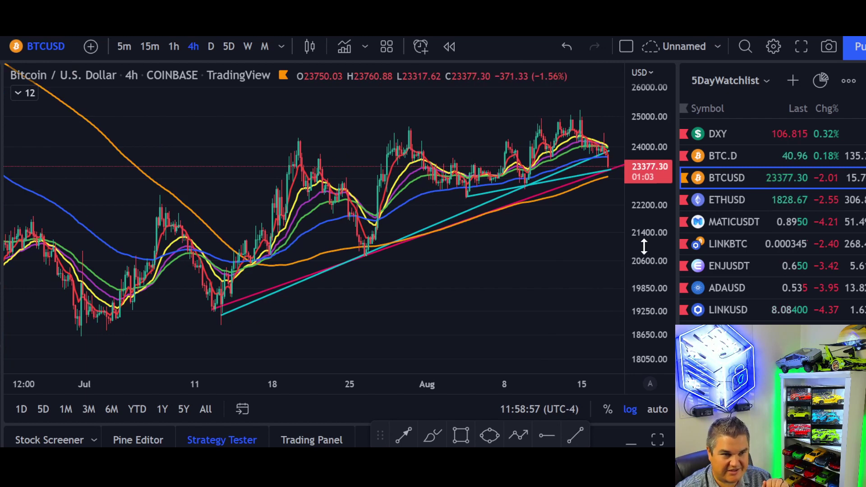
pyautogui.moveTo(643, 246); pyautogui.dragTo(648, 189)
pyautogui.moveTo(538, 261); pyautogui.dragTo(484, 277)
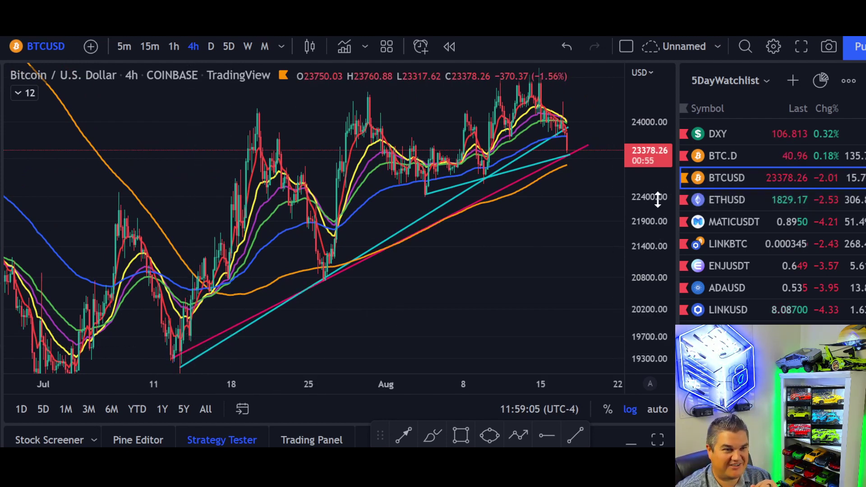
pyautogui.moveTo(644, 236); pyautogui.dragTo(643, 245)
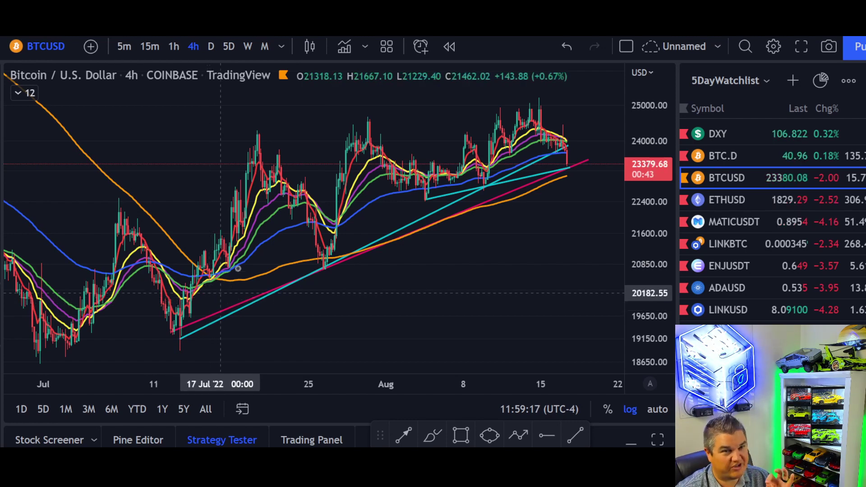
pyautogui.click(310, 47)
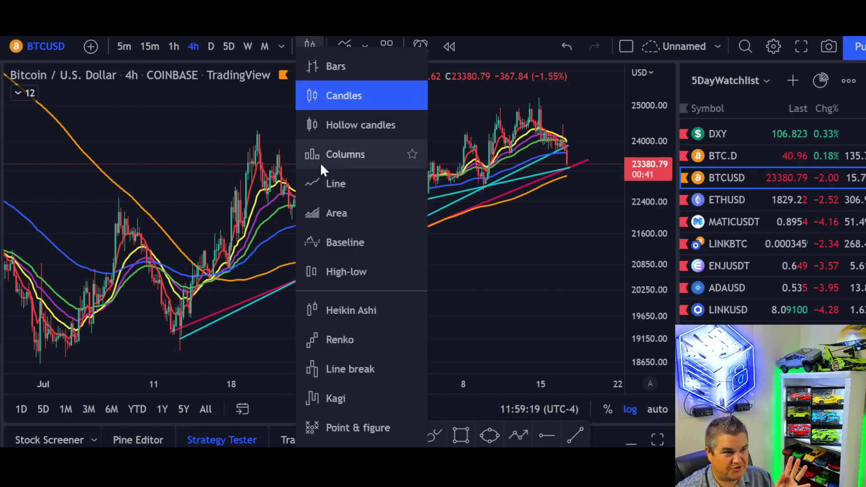
pyautogui.click(327, 181)
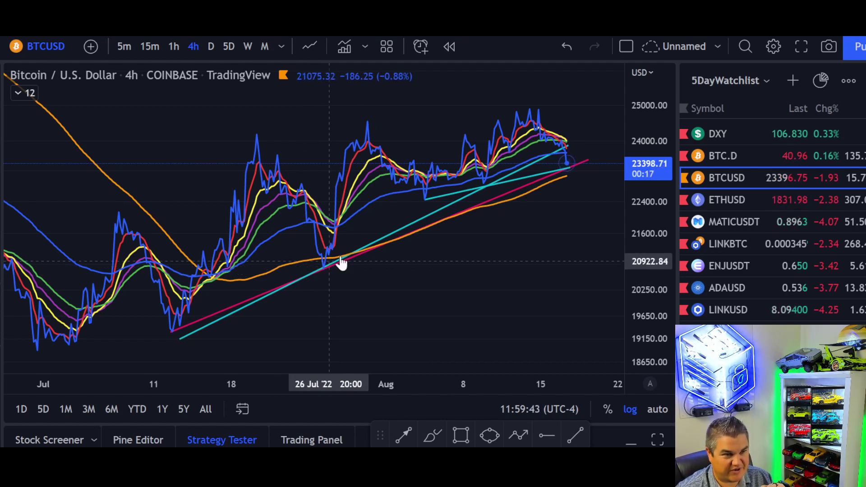
# Step: Draw a short upward arrow from the latest price on the 4-hour chart and remove it
pyautogui.scroll(1, 562, 173)
pyautogui.scroll(5, 561, 174)
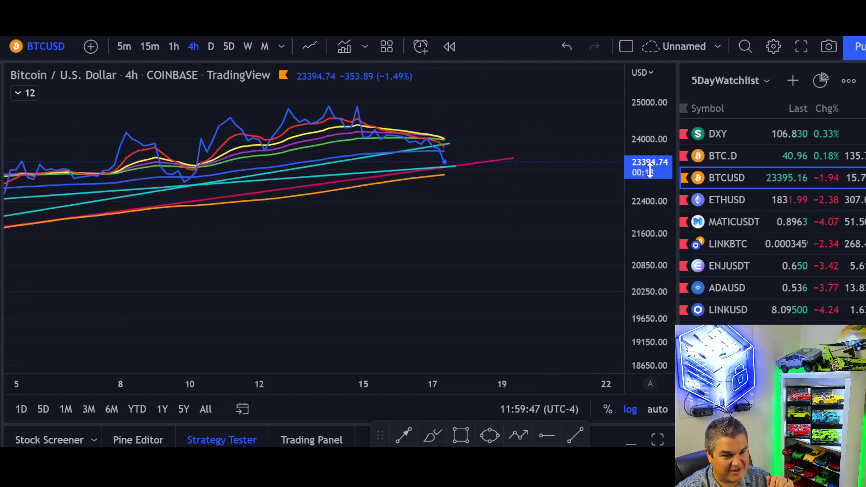
pyautogui.click(657, 409)
pyautogui.moveTo(658, 333); pyautogui.dragTo(658, 360)
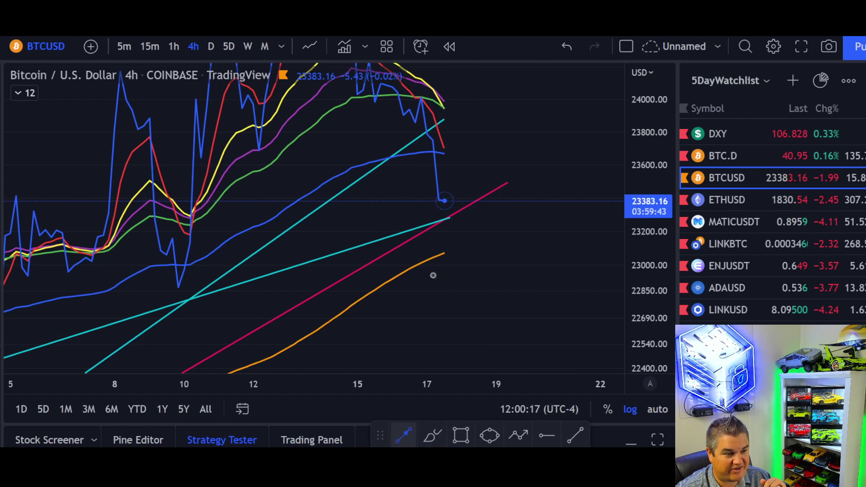
pyautogui.moveTo(439, 200)
pyautogui.mouseDown()
pyautogui.moveTo(460, 156)
pyautogui.moveTo(449, 189)
pyautogui.moveTo(461, 160)
pyautogui.moveTo(451, 237)
pyautogui.moveTo(456, 169)
pyautogui.mouseUp()
pyautogui.press('Delete')
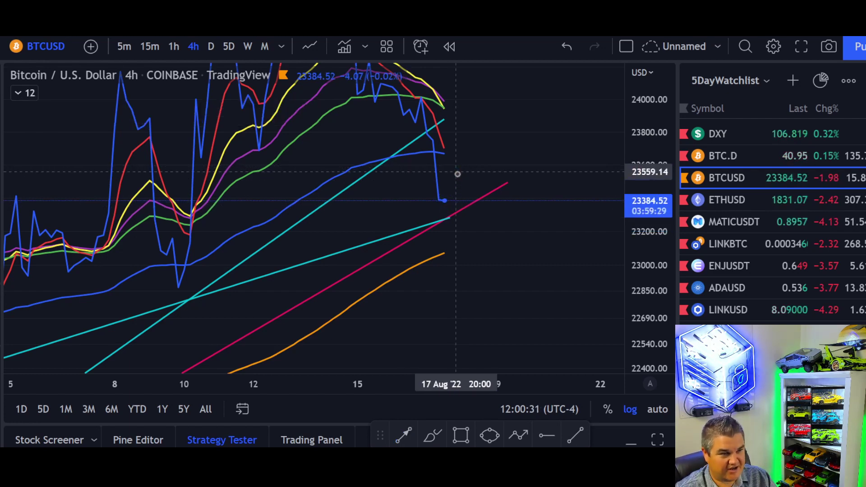
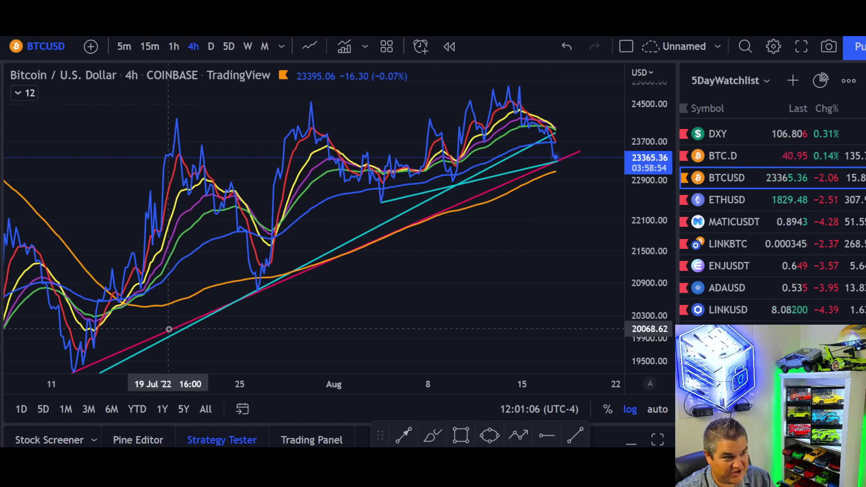
# Step: Delete the magenta trendline under the July and August lows and switch the chart to the 1-hour timeframe
pyautogui.click(170, 332)
pyautogui.press('Delete')
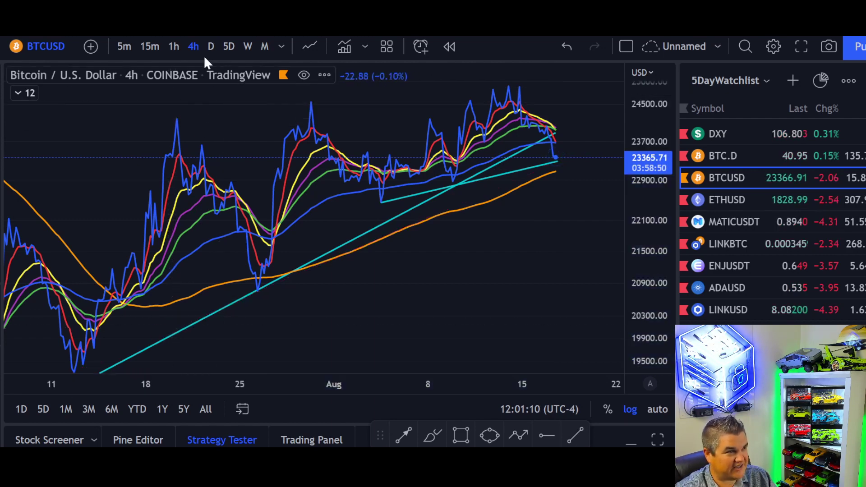
pyautogui.click(173, 46)
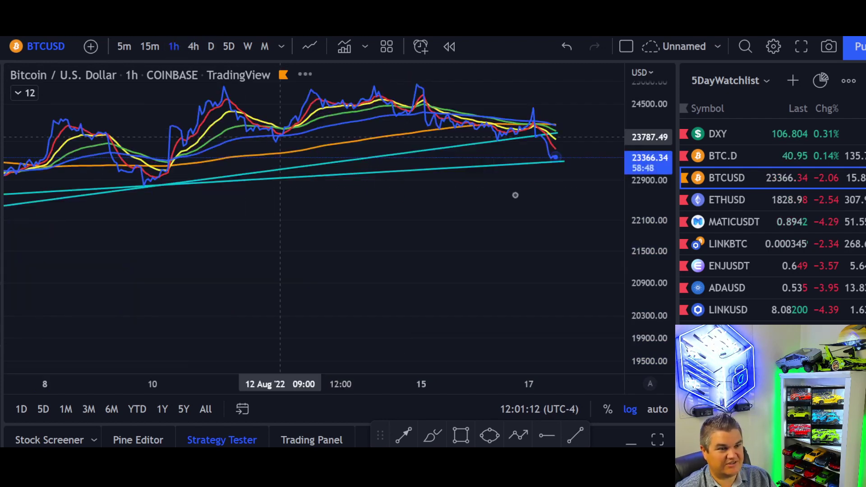
pyautogui.scroll(-5, 549, 193)
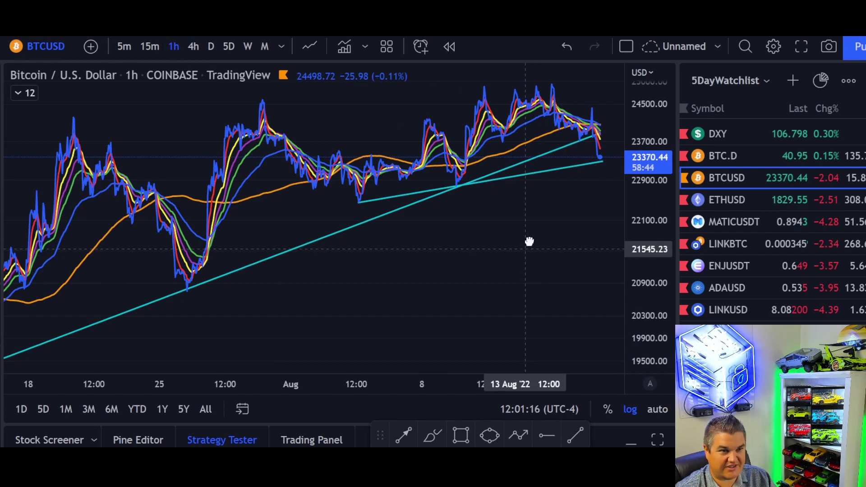
pyautogui.moveTo(530, 242); pyautogui.dragTo(533, 238)
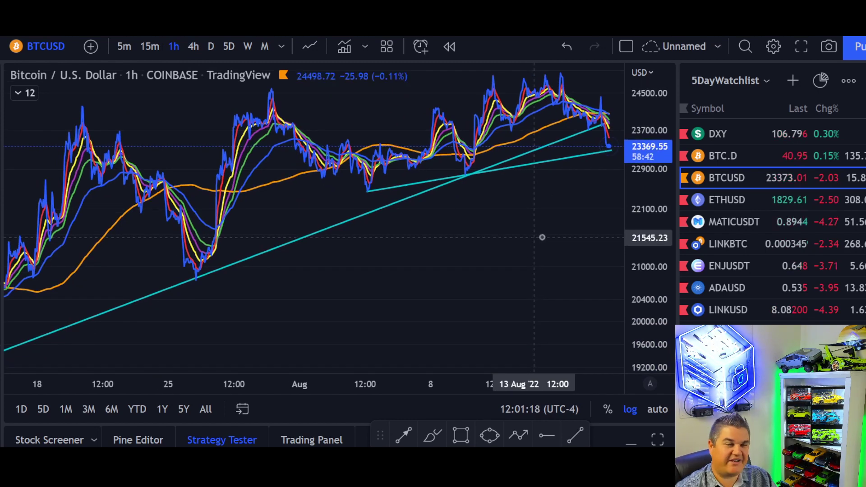
pyautogui.scroll(-3, 537, 237)
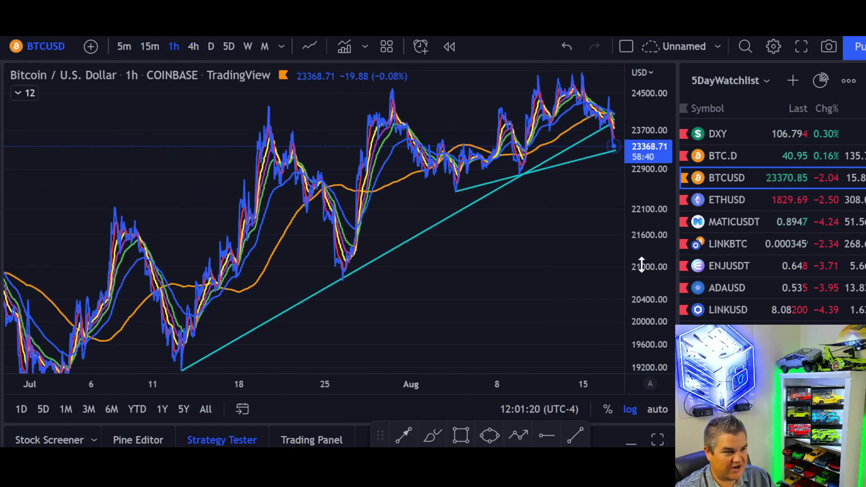
pyautogui.moveTo(641, 260); pyautogui.dragTo(641, 268)
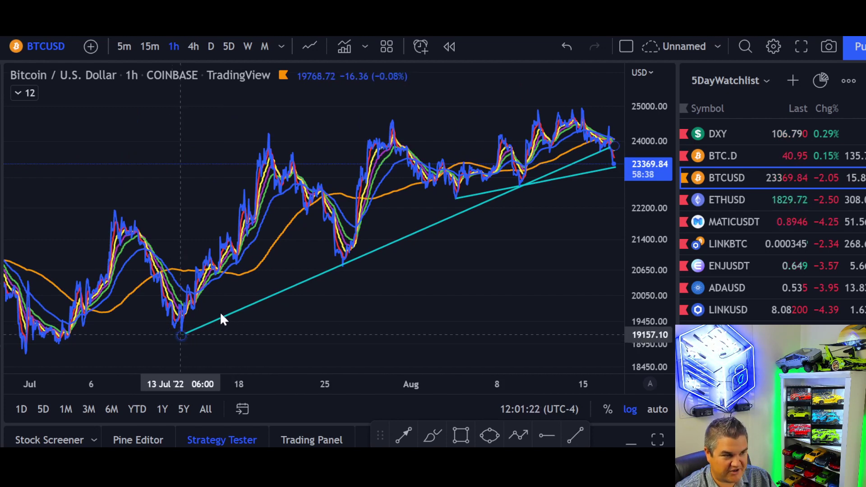
# Step: View the 1-hour chart as candles and return it to the line display
pyautogui.click(307, 47)
pyautogui.click(334, 99)
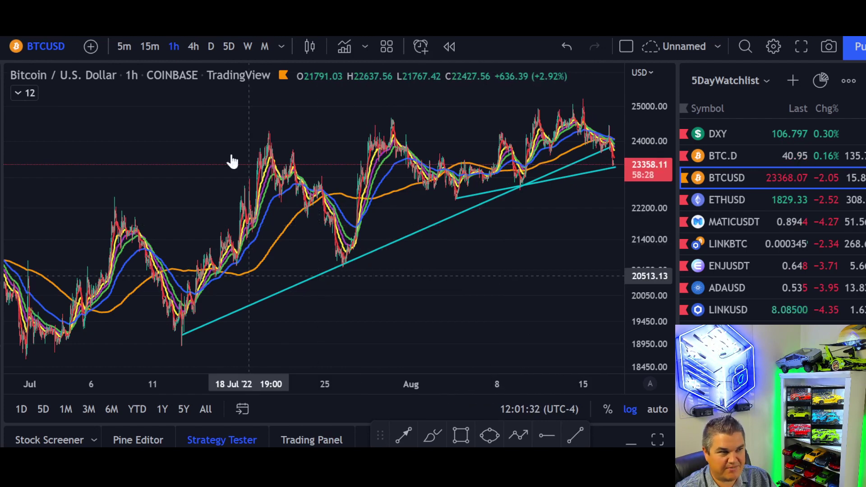
pyautogui.click(308, 47)
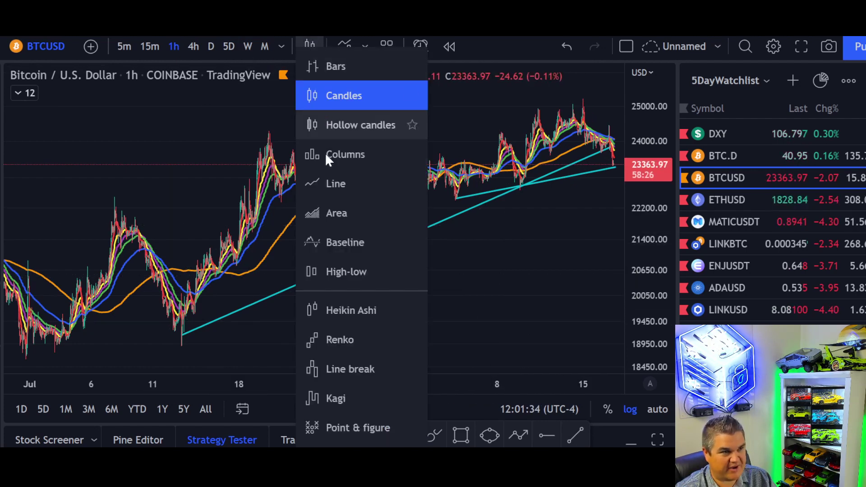
pyautogui.click(335, 191)
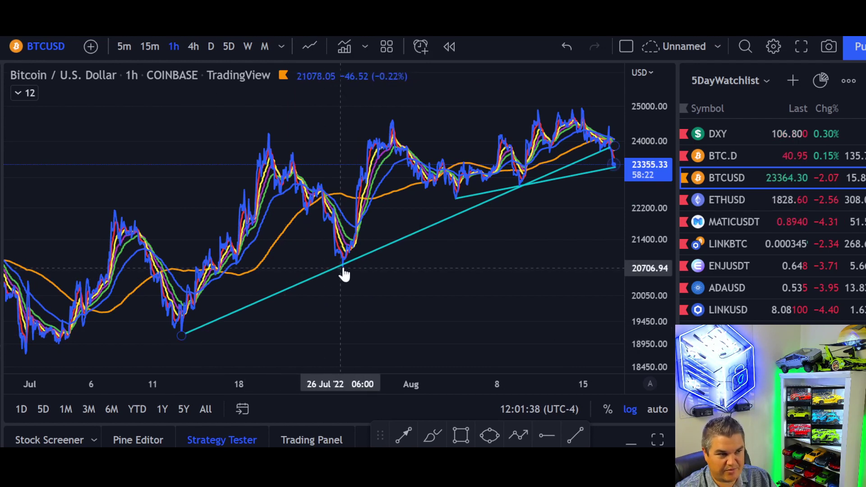
# Step: Examine how the 1-hour price line meets the two cyan trendlines at the August lows and the latest price
pyautogui.scroll(3, 536, 192)
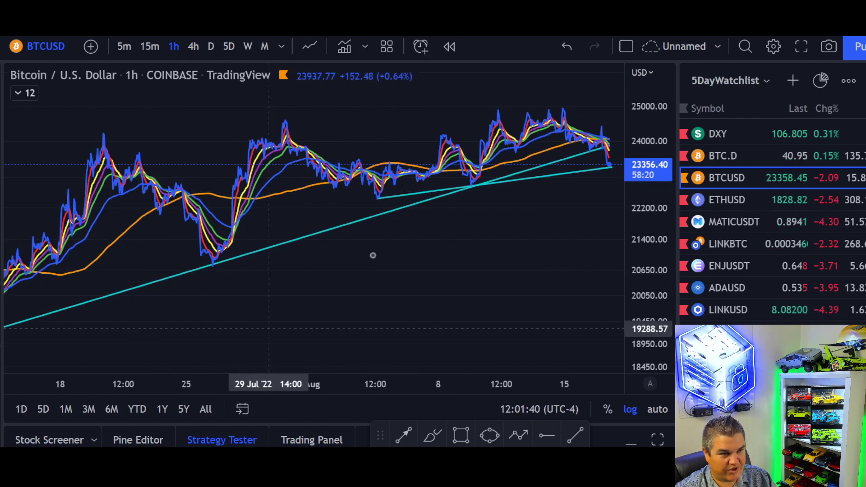
pyautogui.scroll(3, 456, 195)
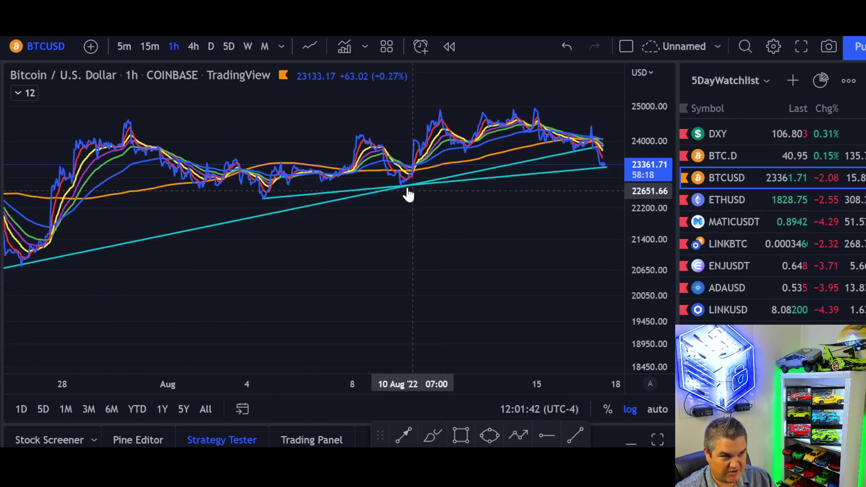
pyautogui.scroll(-3, 383, 198)
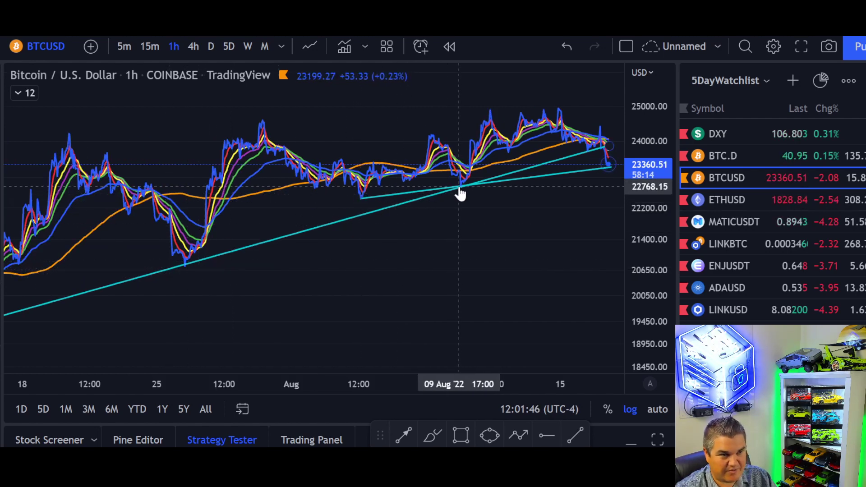
pyautogui.scroll(5, 543, 183)
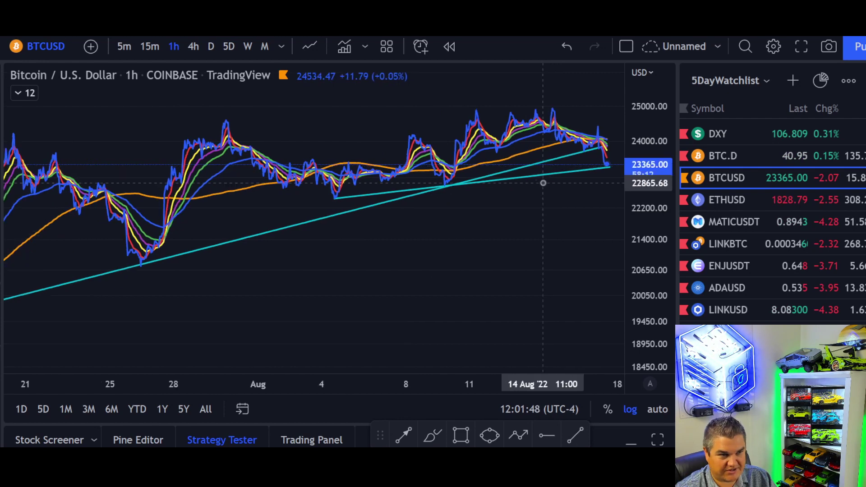
pyautogui.scroll(2, 542, 182)
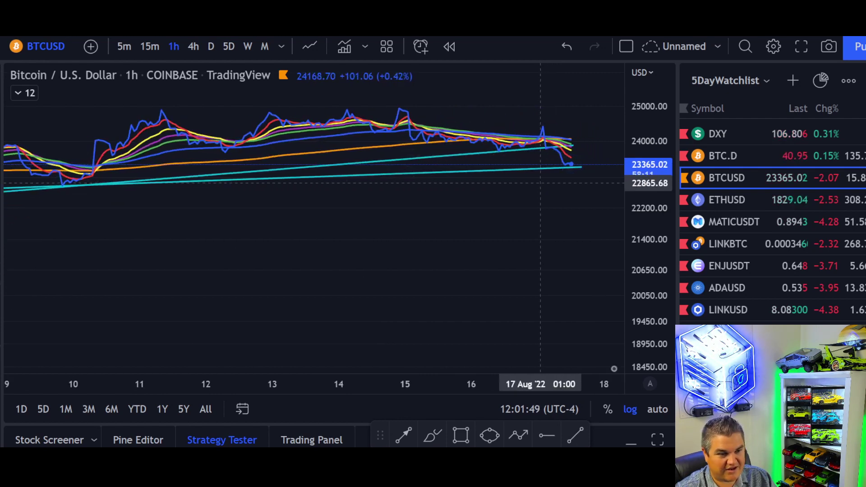
# Step: Restore the automatic price scale and examine the price line along both cyan trendlines from mid-July to the latest price
pyautogui.click(658, 411)
pyautogui.scroll(1, 538, 239)
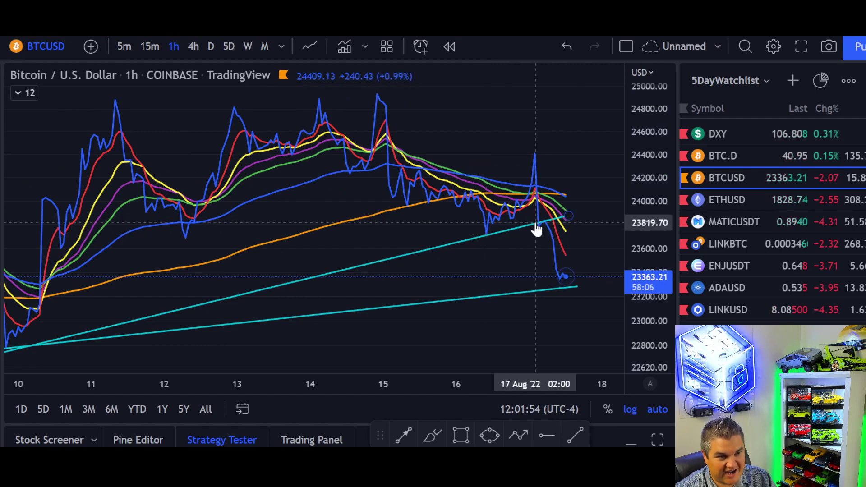
pyautogui.scroll(2, 495, 257)
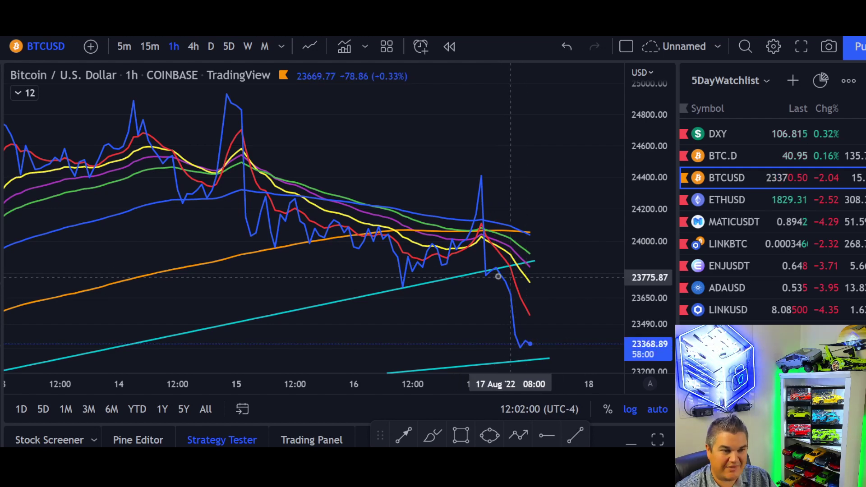
pyautogui.scroll(-5, 505, 264)
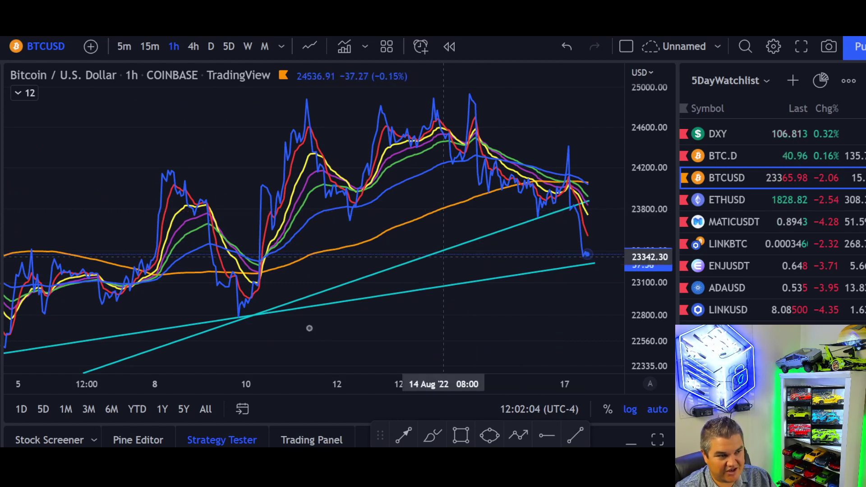
pyautogui.scroll(-3, 316, 315)
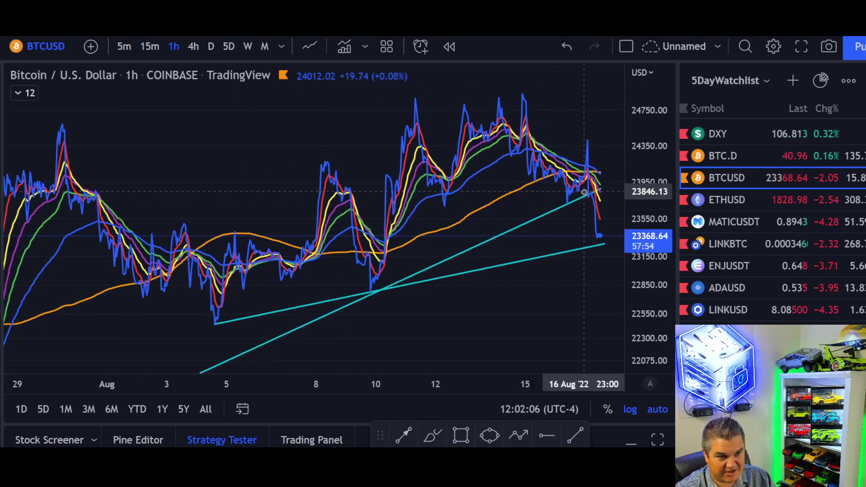
pyautogui.scroll(-5, 588, 266)
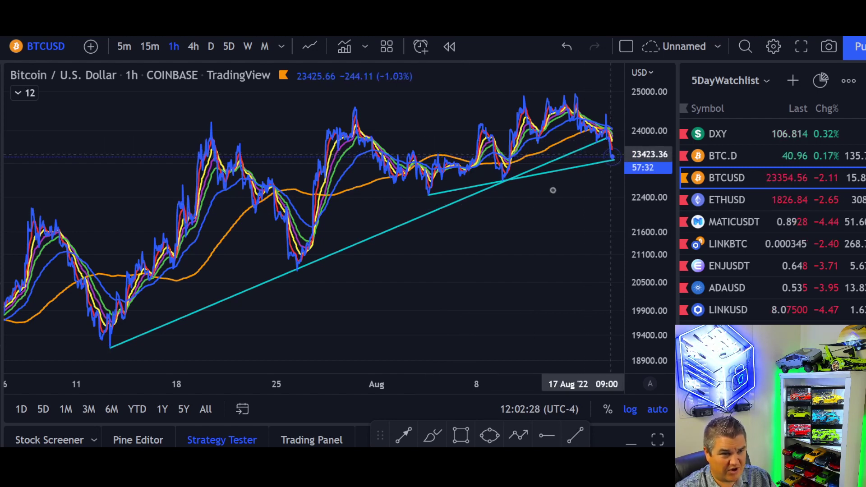
pyautogui.scroll(5, 536, 189)
pyautogui.scroll(2, 507, 212)
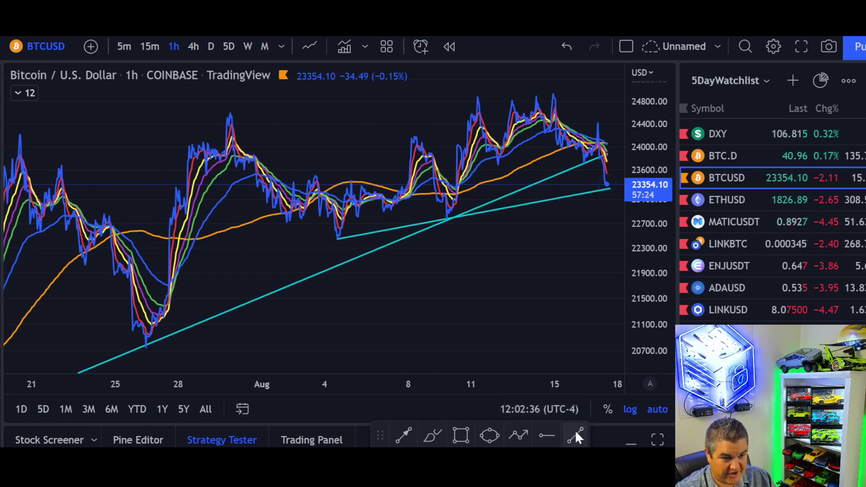
# Step: Draw a trendline from the 26 July low through the 4 August low to 9 August and remove it
pyautogui.click(142, 344)
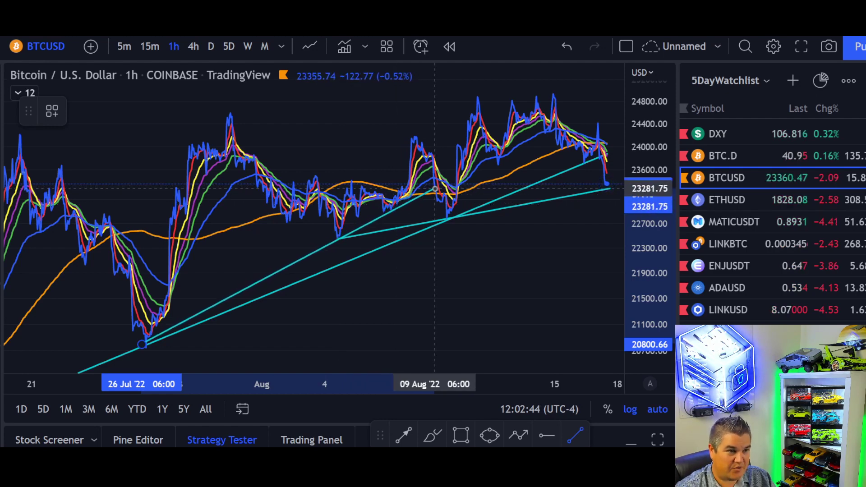
pyautogui.click(434, 187)
pyautogui.click(165, 334)
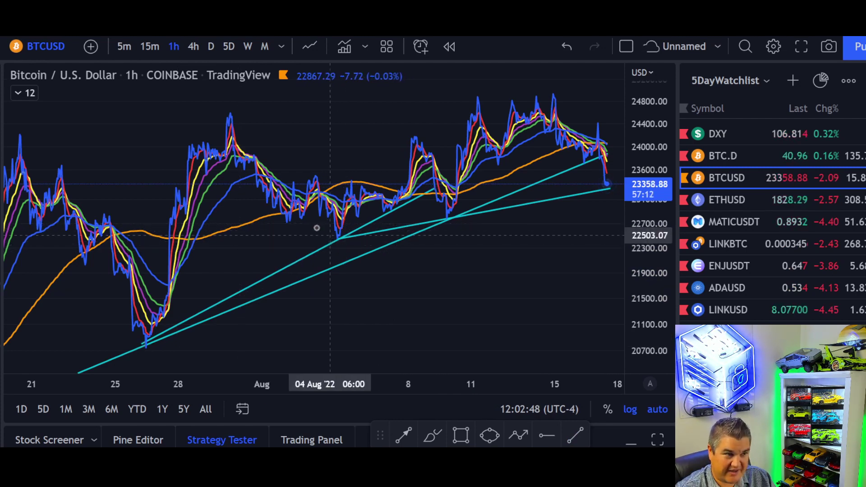
pyautogui.click(426, 201)
pyautogui.press('Delete')
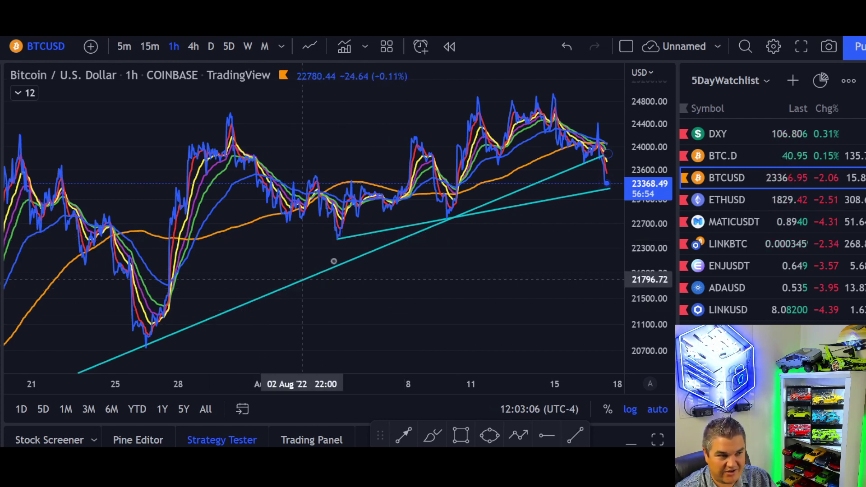
# Step: Draw two yellow arrows from about 20,750 on 8 August, rising to about 22,000 and 21,770 on 12 August
pyautogui.click(402, 436)
pyautogui.click(402, 349)
pyautogui.click(493, 266)
pyautogui.click(506, 310)
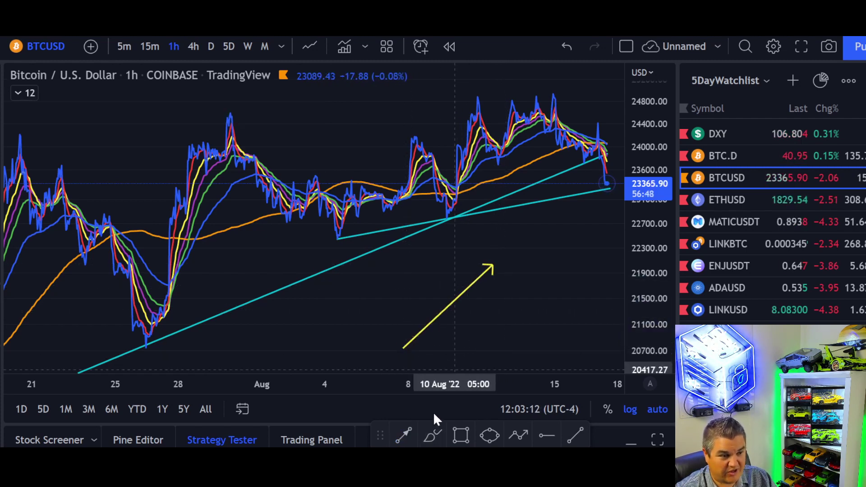
pyautogui.click(411, 432)
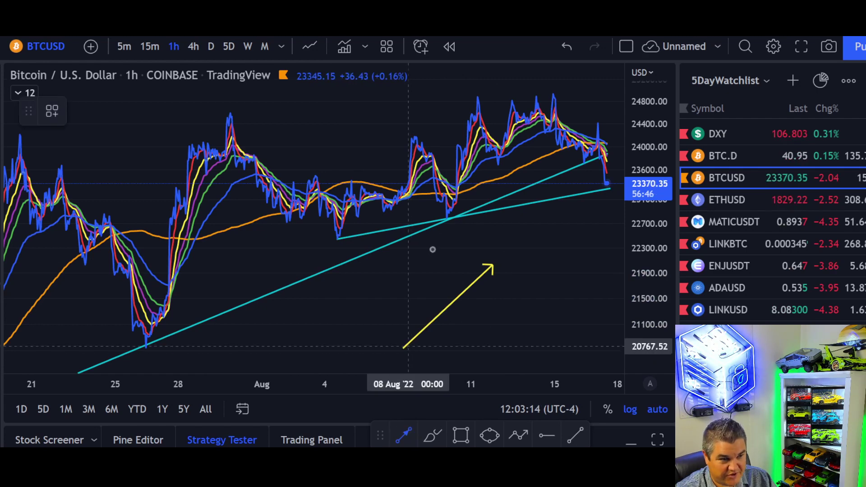
pyautogui.click(408, 346)
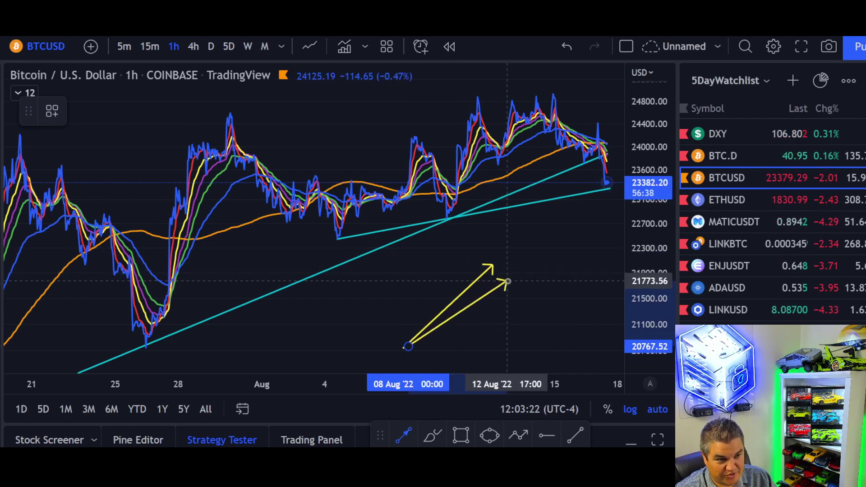
pyautogui.click(507, 282)
# Step: Draw a third, flatter yellow arrow from the same starting point to about 21,315 on 13 August, leaving its settings unaltered
pyautogui.click(402, 434)
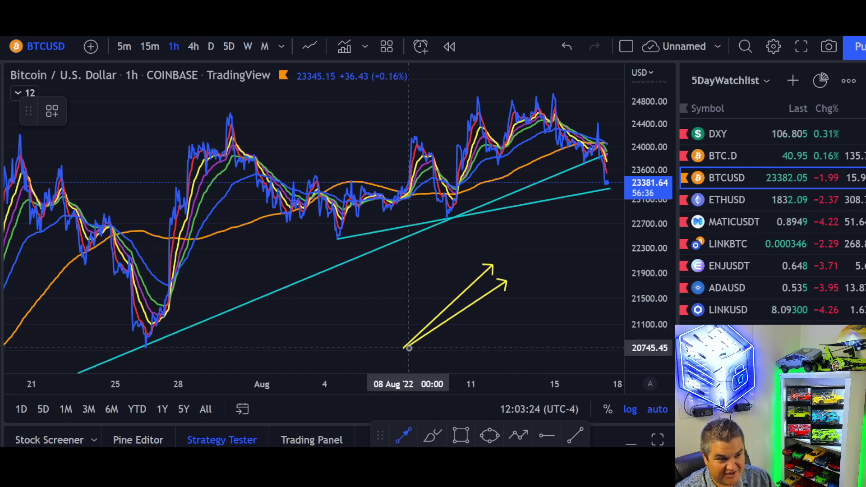
pyautogui.click(407, 348)
pyautogui.click(516, 308)
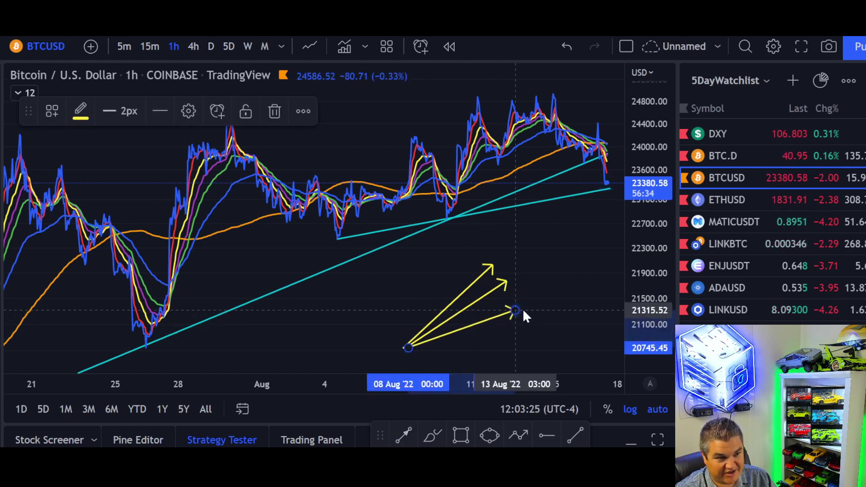
pyautogui.doubleClick(516, 308)
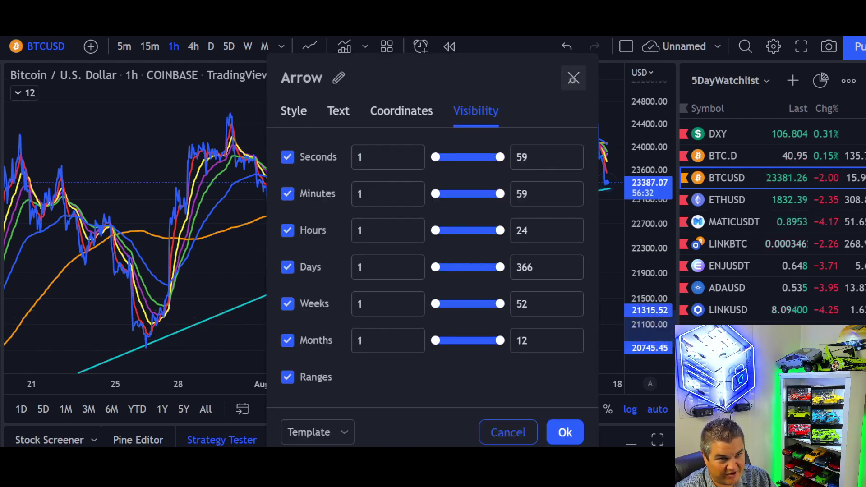
pyautogui.click(573, 77)
pyautogui.rightClick(557, 278)
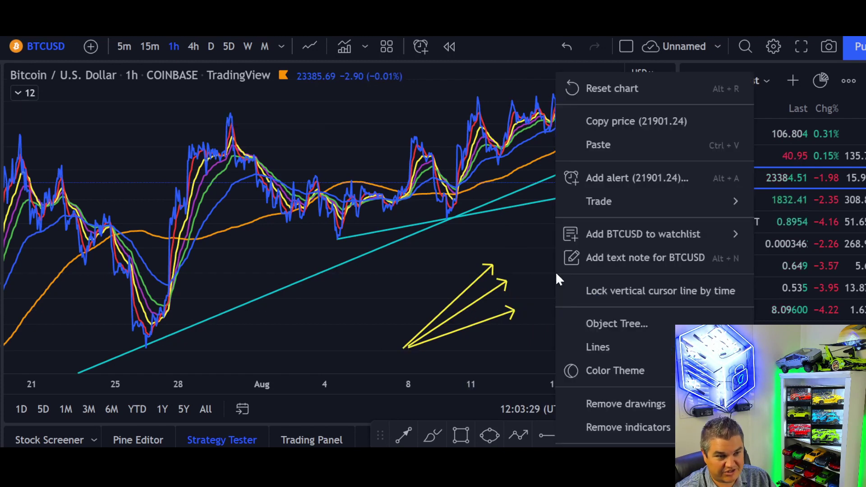
pyautogui.click(499, 294)
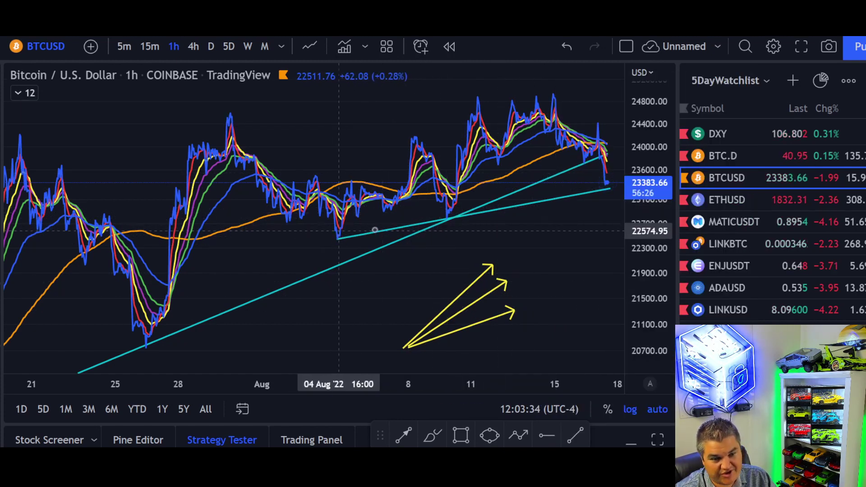
# Step: Inspect the latest price above the flatter cyan trendline and switch the 1-hour chart to candles
pyautogui.moveTo(496, 239); pyautogui.dragTo(429, 240)
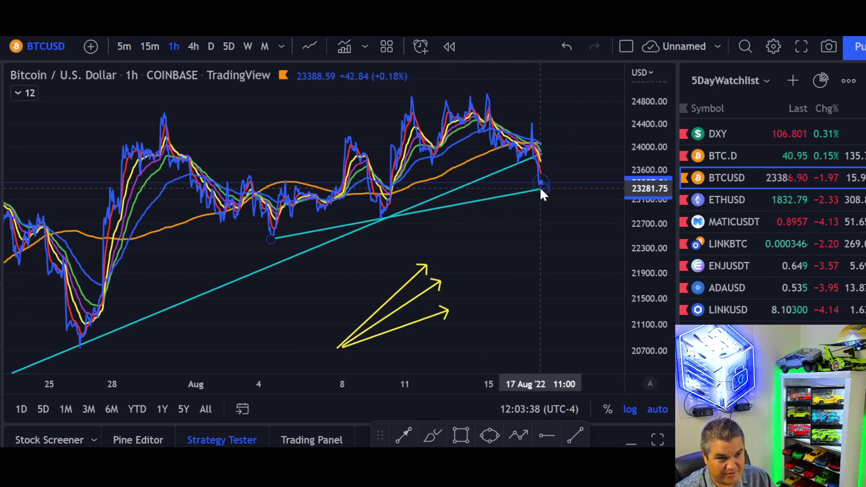
pyautogui.scroll(3, 543, 191)
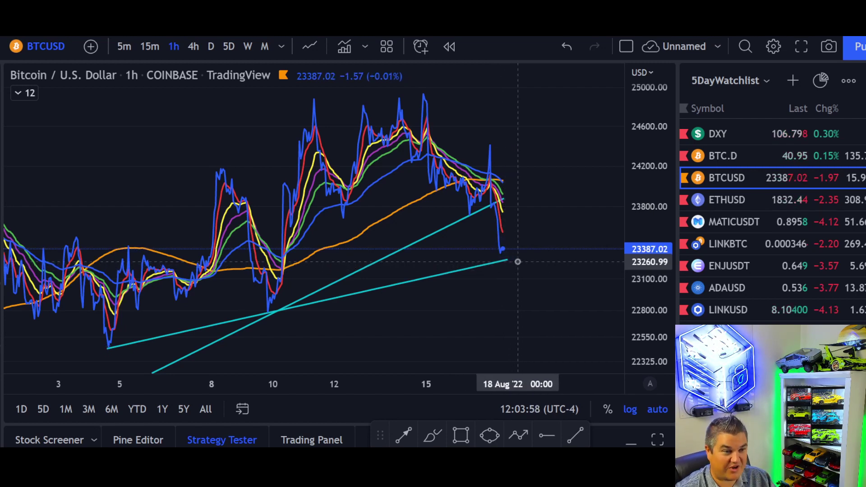
pyautogui.click(310, 46)
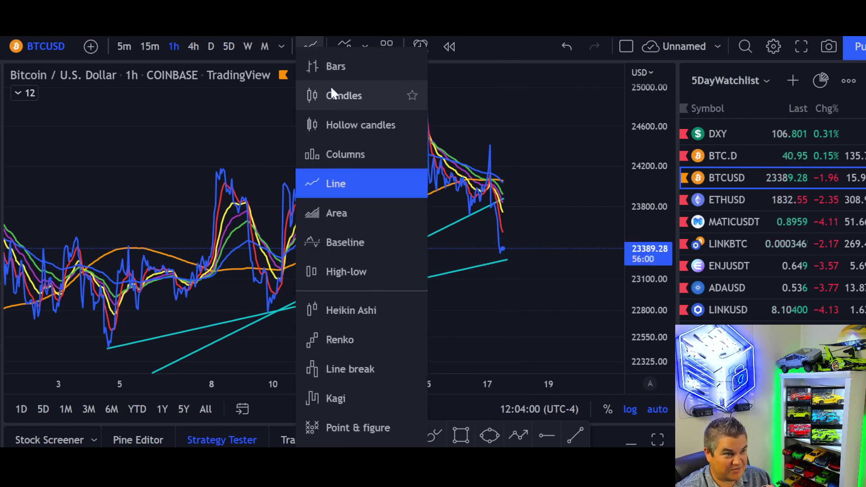
pyautogui.click(332, 90)
pyautogui.scroll(-5, 557, 256)
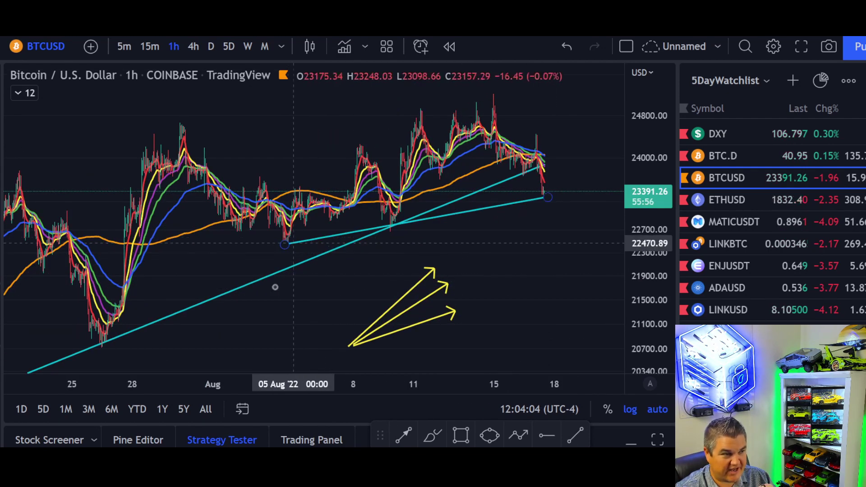
# Step: Examine the flatter cyan trendline on the 1-hour candles, from the 4 August low to the latest price
pyautogui.scroll(-1, 171, 348)
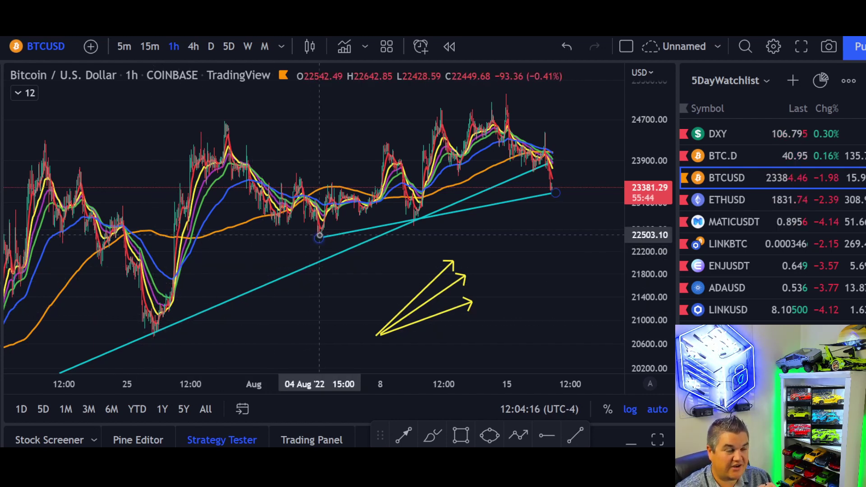
pyautogui.scroll(-1, 319, 235)
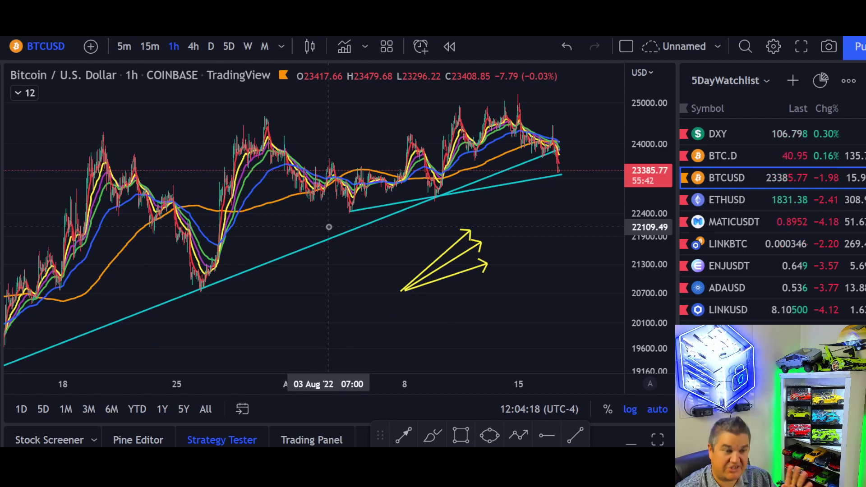
pyautogui.click(350, 211)
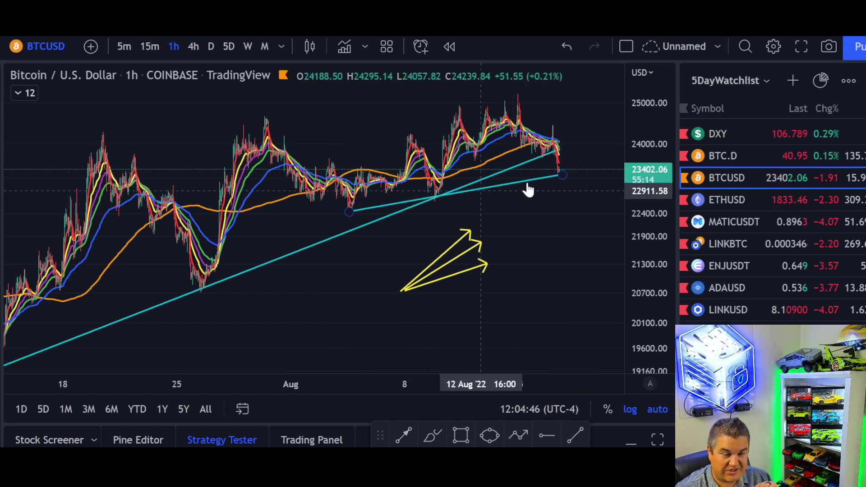
pyautogui.scroll(4, 523, 203)
pyautogui.scroll(3, 523, 226)
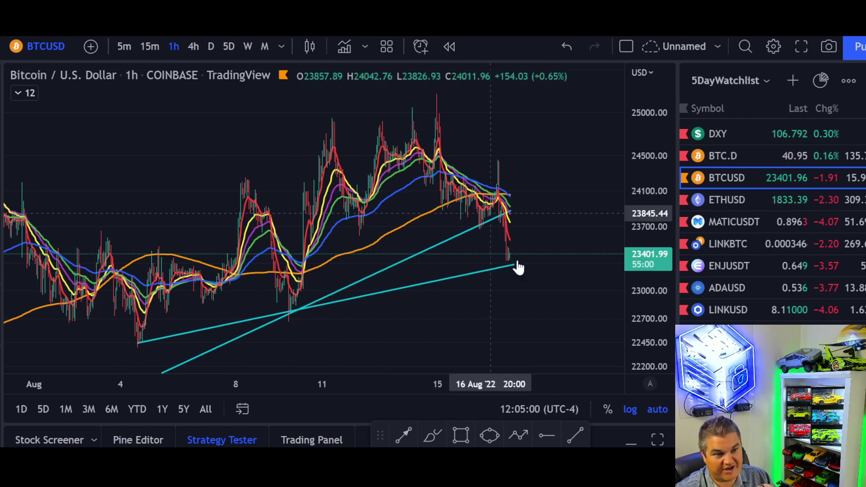
pyautogui.click(498, 269)
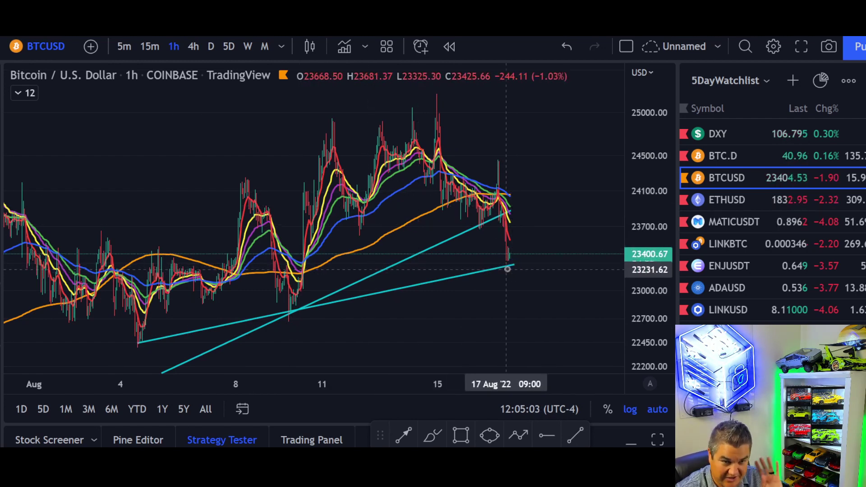
pyautogui.click(514, 263)
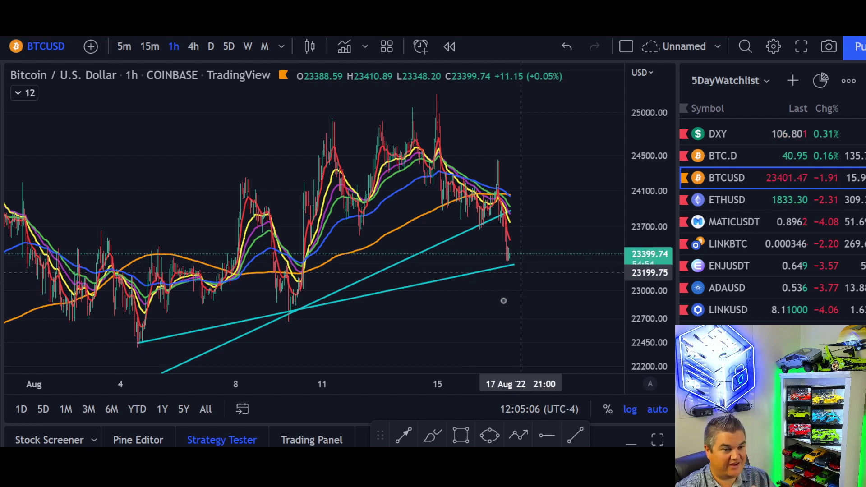
# Step: Remove all drawings from the chart and switch it to the weekly timeframe
pyautogui.rightClick(512, 283)
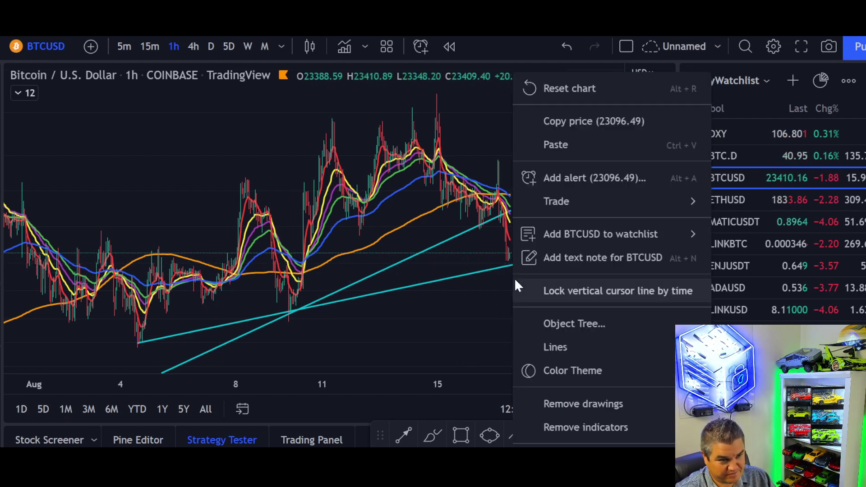
pyautogui.click(561, 401)
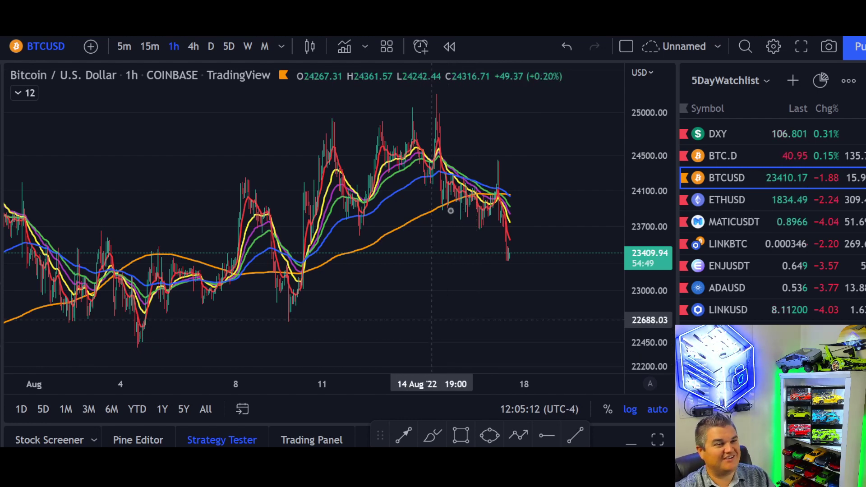
pyautogui.click(247, 46)
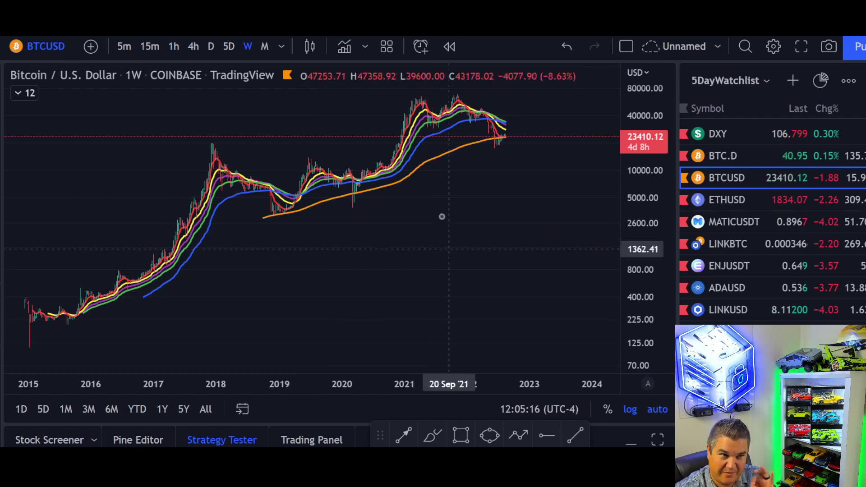
# Step: Examine the weekly candles from June to August 2022 against the orange and red moving averages
pyautogui.scroll(3, 447, 228)
pyautogui.scroll(2, 452, 238)
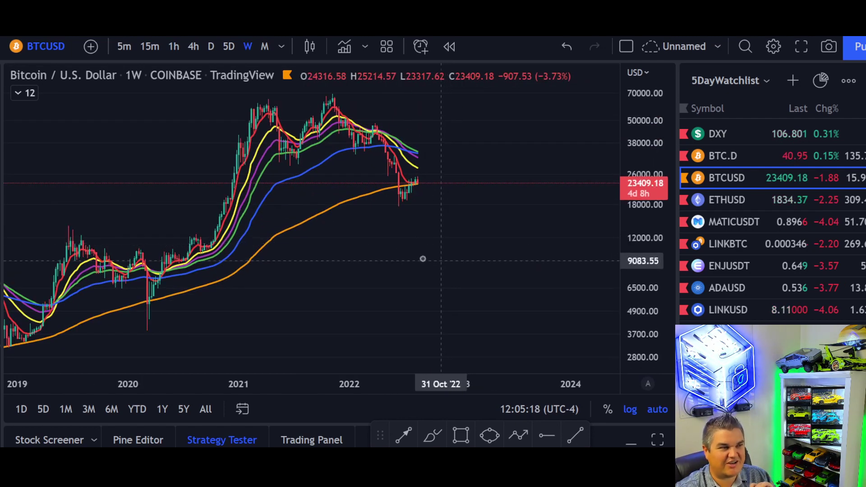
pyautogui.moveTo(503, 242); pyautogui.dragTo(574, 245)
pyautogui.scroll(3, 536, 237)
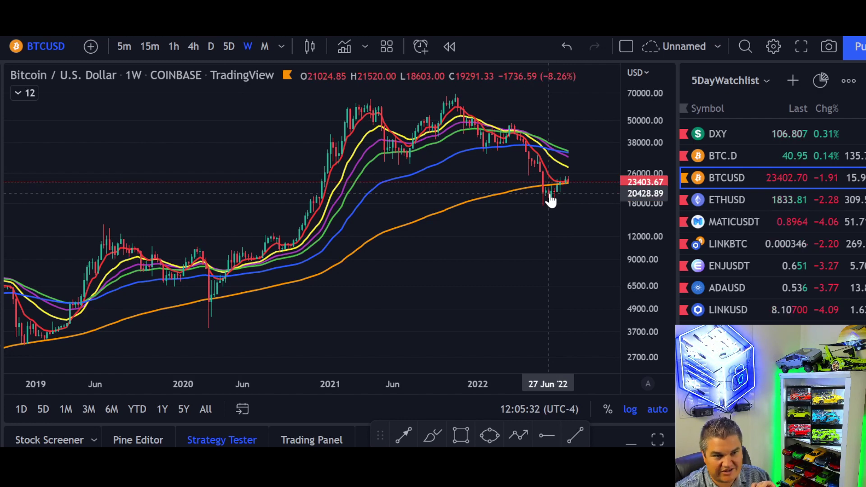
pyautogui.scroll(8, 553, 197)
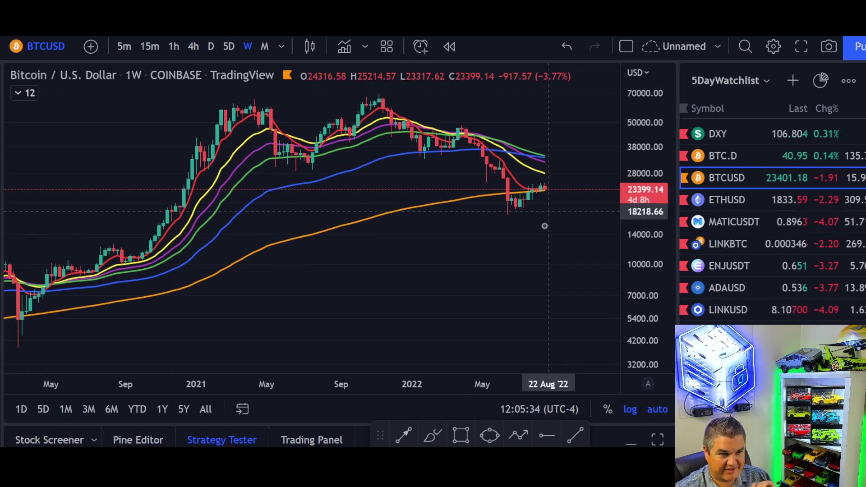
pyautogui.scroll(2, 506, 259)
pyautogui.moveTo(633, 347); pyautogui.dragTo(636, 306)
pyautogui.moveTo(507, 281); pyautogui.dragTo(561, 145)
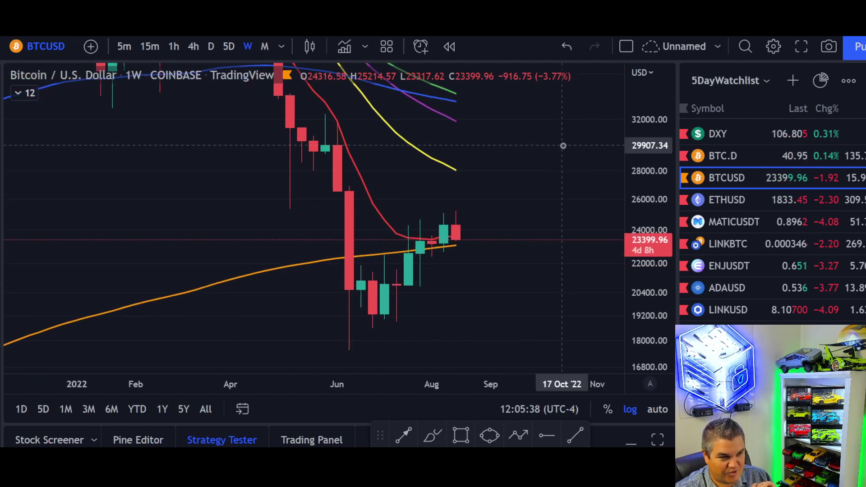
pyautogui.scroll(2, 451, 261)
pyautogui.moveTo(449, 266); pyautogui.dragTo(518, 271)
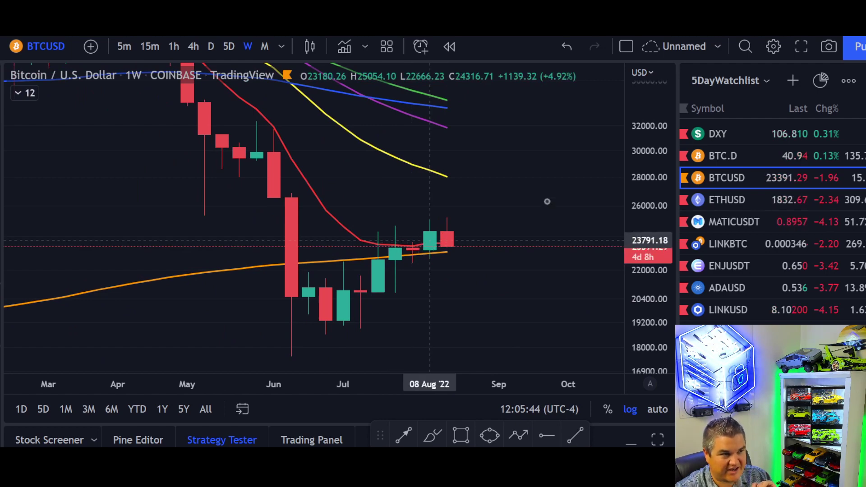
# Step: Switch the chart to the daily timeframe with automatic price scaling and view the moving averages back to April 2022
pyautogui.moveTo(640, 154); pyautogui.dragTo(651, 320)
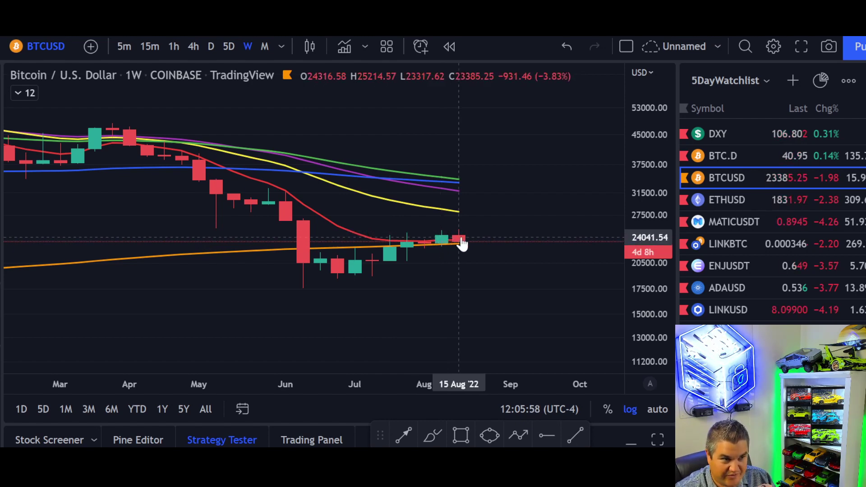
pyautogui.moveTo(657, 290); pyautogui.dragTo(644, 173)
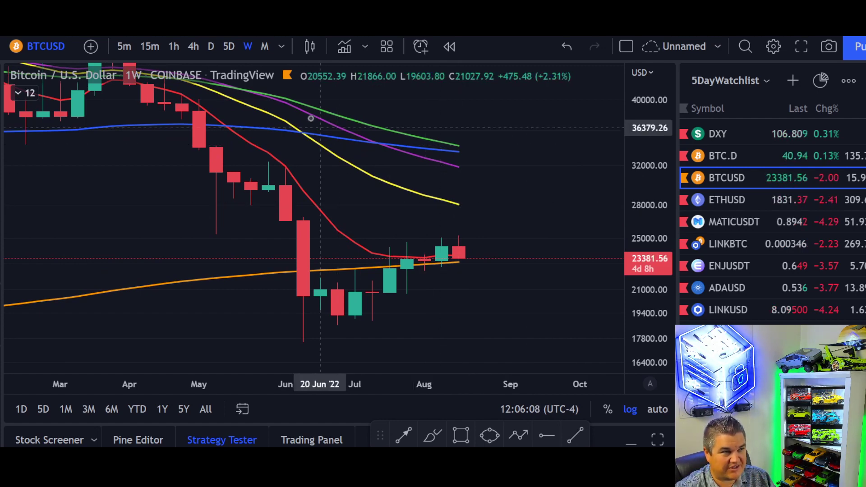
pyautogui.click(208, 52)
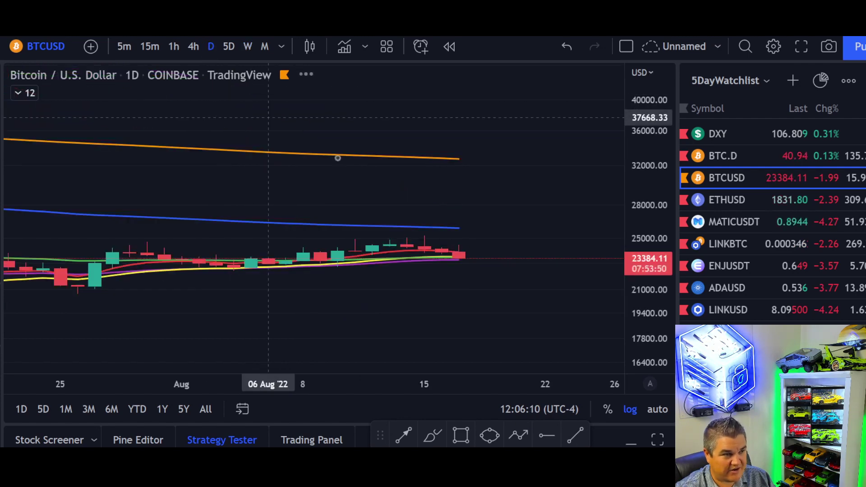
pyautogui.click(659, 409)
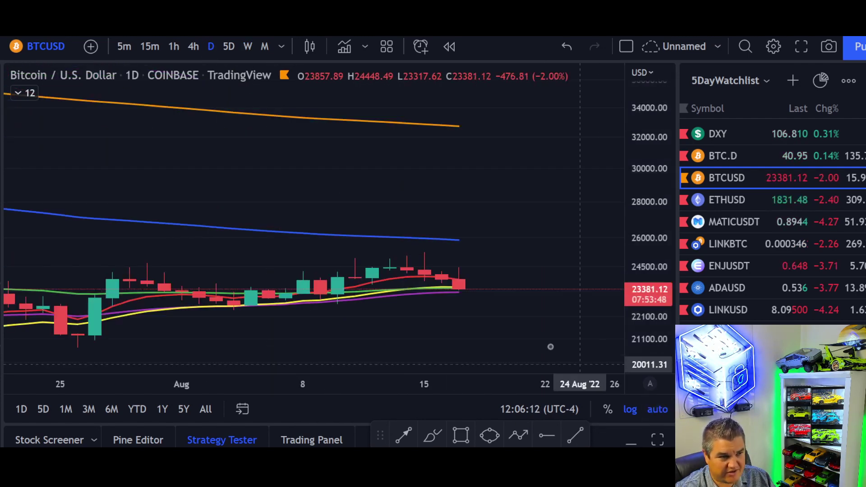
pyautogui.scroll(-8, 541, 336)
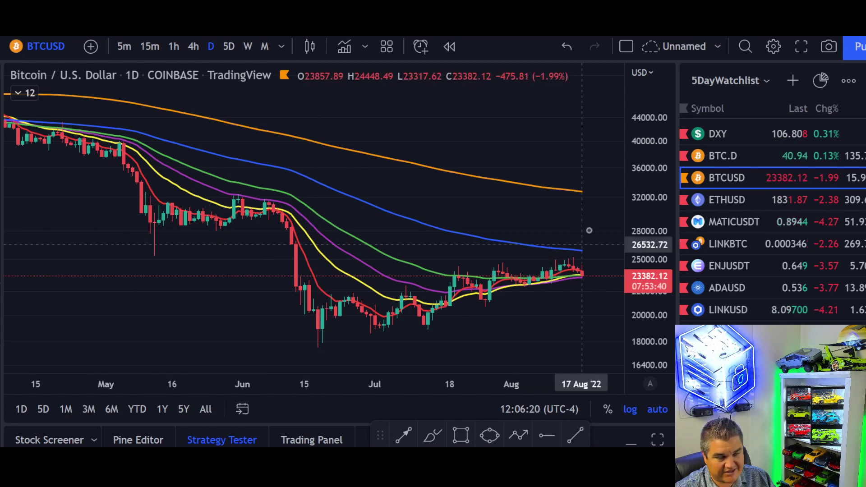
# Step: Return the chart to the weekly timeframe and expand the indicator legend to compare the 2022 candles with the labelled moving averages
pyautogui.click(249, 45)
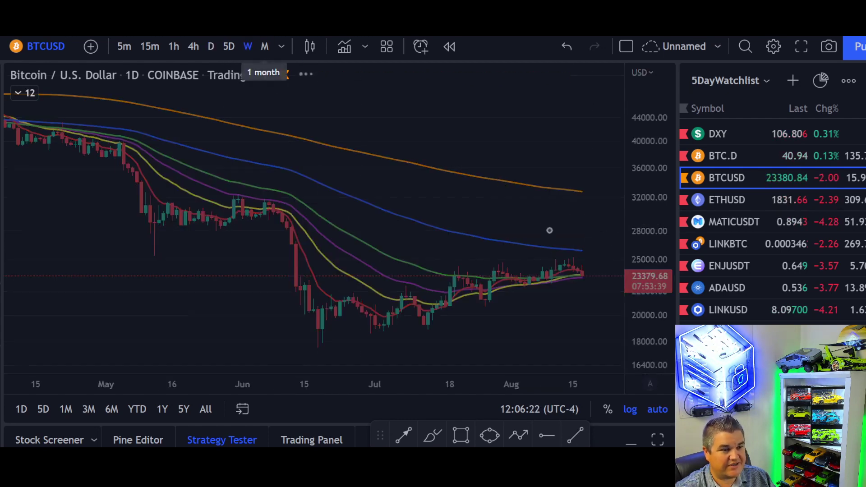
pyautogui.scroll(5, 585, 243)
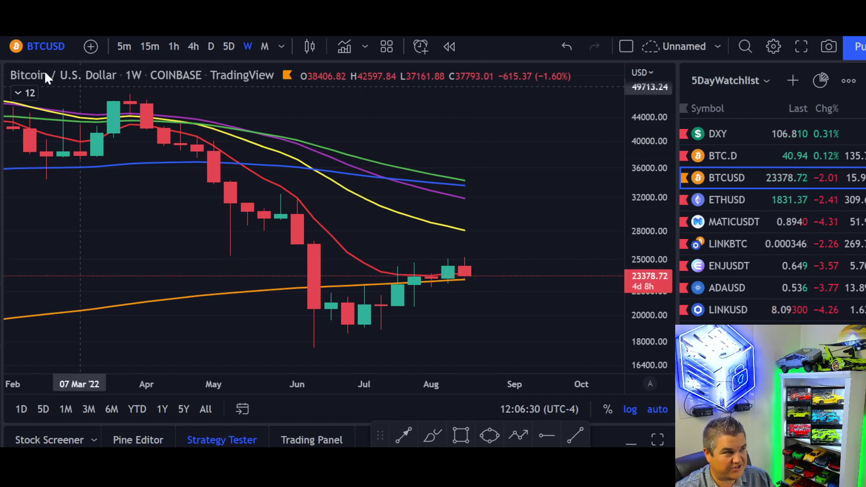
pyautogui.click(19, 93)
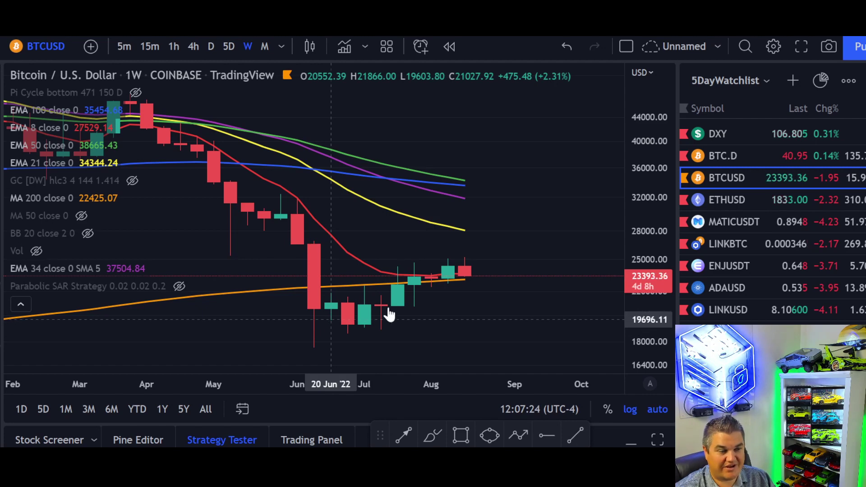
pyautogui.scroll(-1, 463, 266)
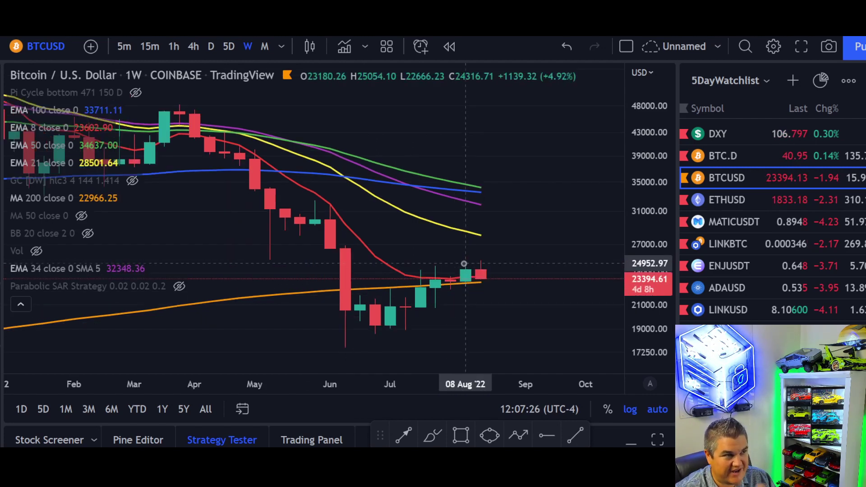
pyautogui.scroll(-1, 464, 265)
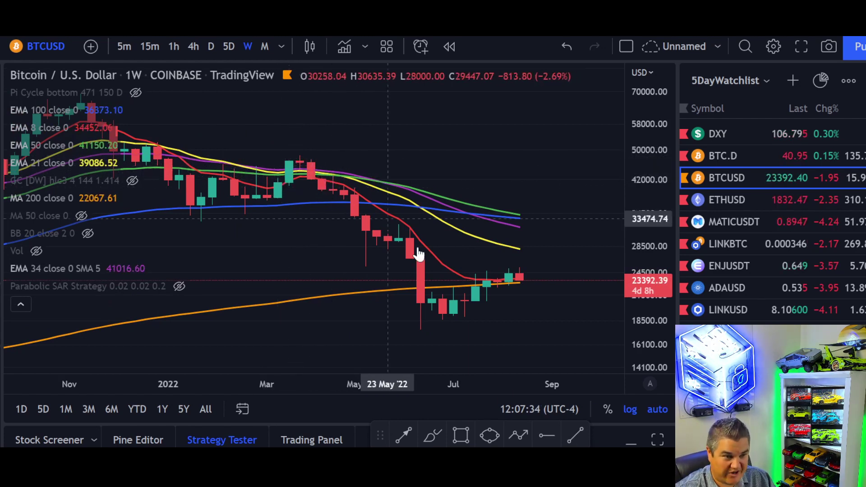
pyautogui.scroll(2, 411, 248)
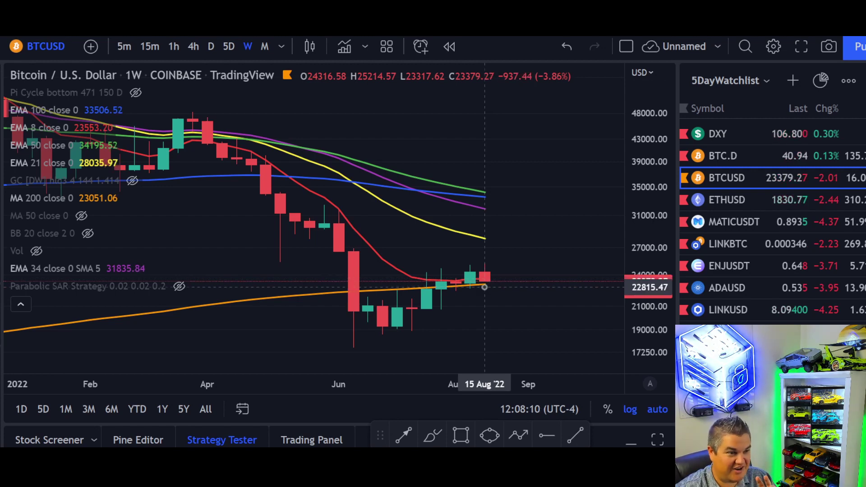
# Step: Show the weekly price as a line and measure the drop from the orange 200 MA to the level of the mid-2022 closing low
pyautogui.click(309, 47)
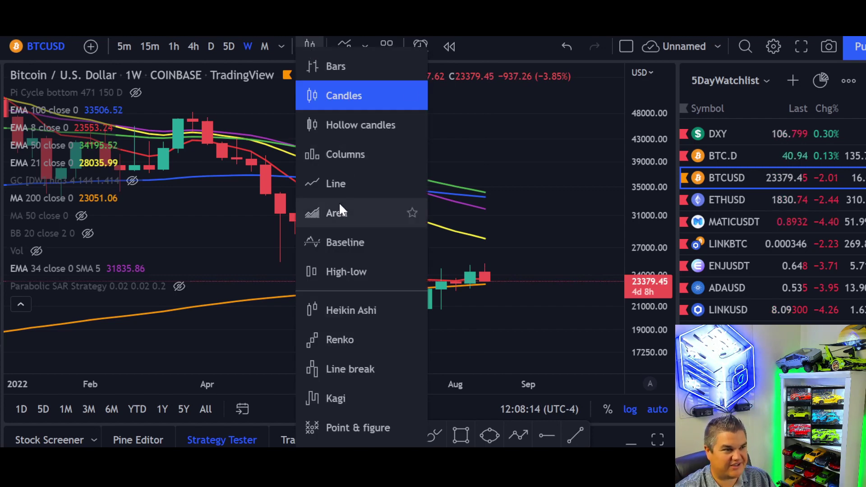
pyautogui.click(340, 185)
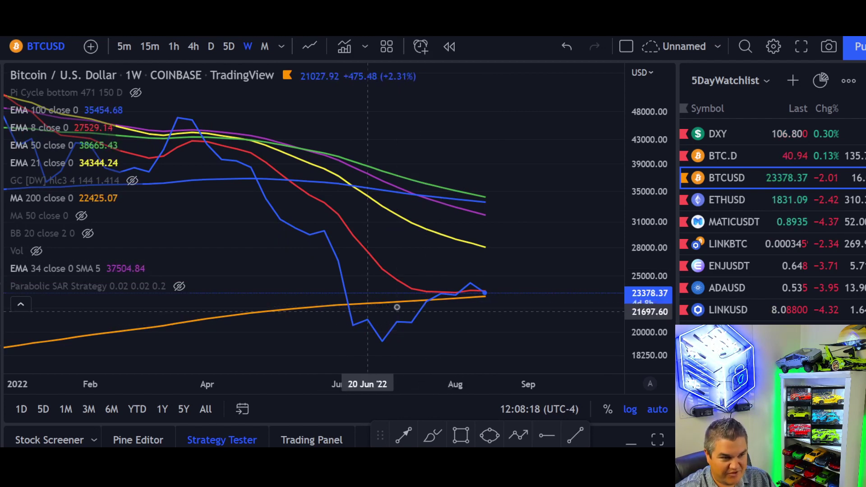
pyautogui.keyDown('shift'); pyautogui.click(489, 299); pyautogui.keyUp('shift')
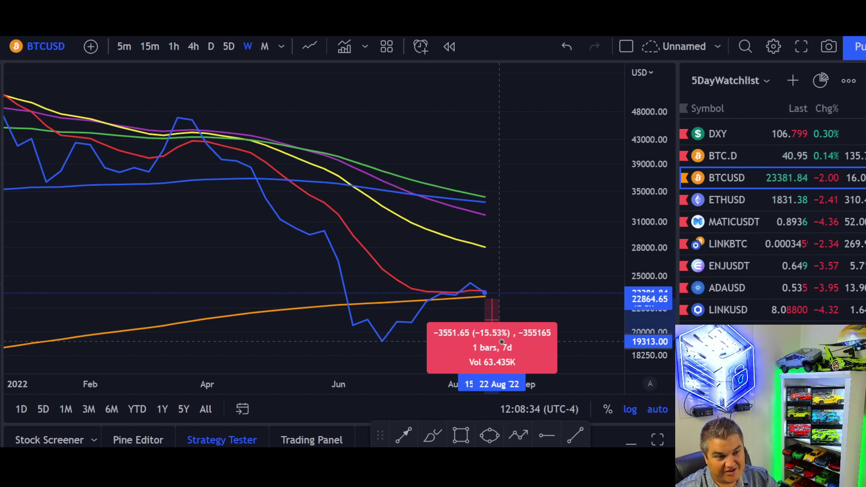
pyautogui.click(519, 303)
pyautogui.scroll(-3, 387, 221)
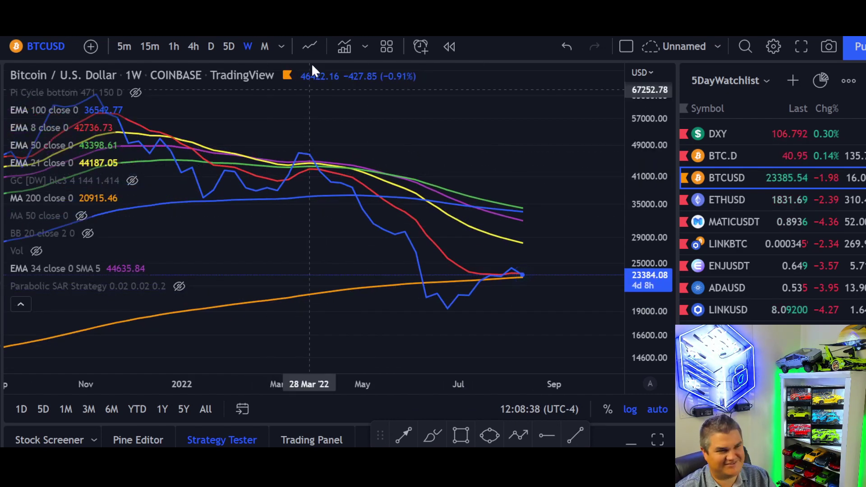
# Step: Restore the candle chart type on the weekly chart and switch to the economic calendar page
pyautogui.click(308, 46)
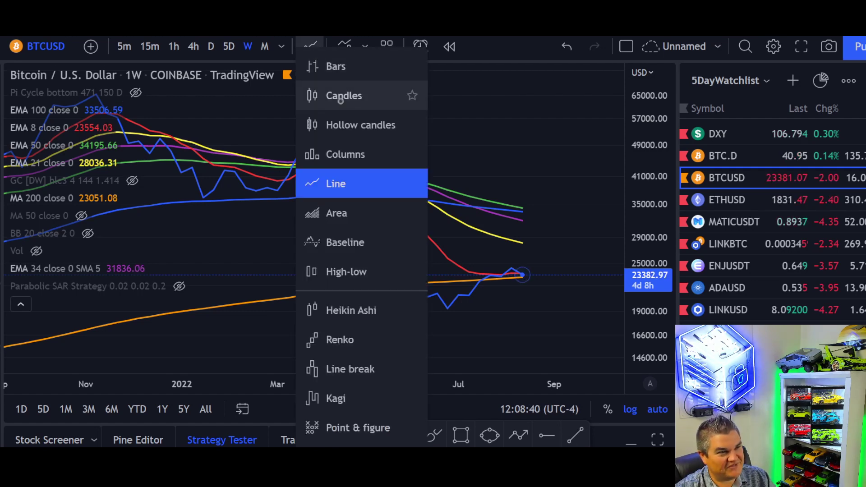
pyautogui.click(342, 101)
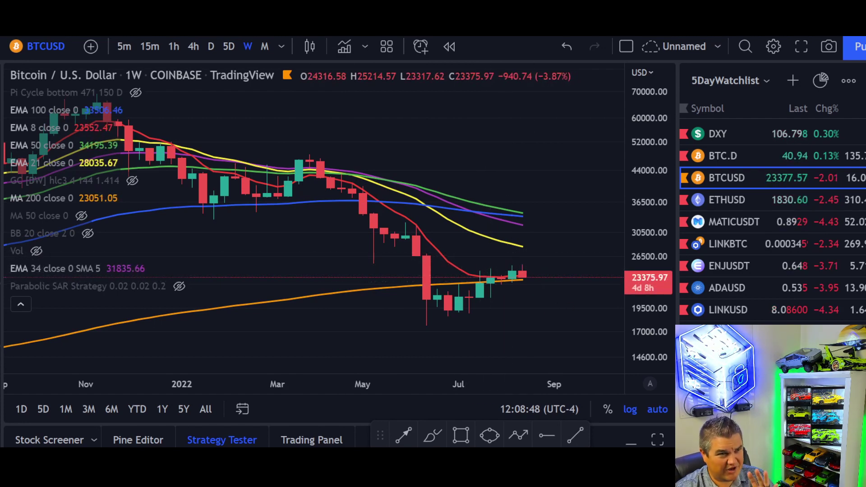
pyautogui.hotkey('ctrl', 'Tab')
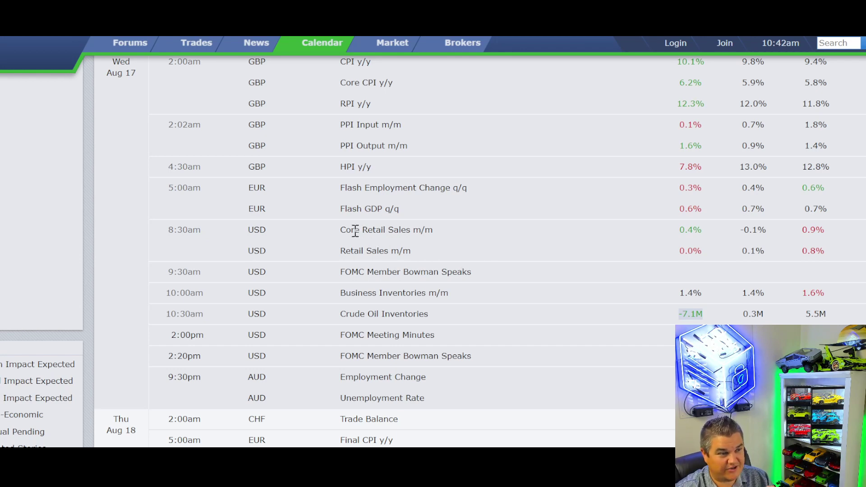
# Step: Highlight the 8:30am USD Core Retail Sales m/m row for Aug 17 and its previous-month figure
pyautogui.click(179, 230)
pyautogui.moveTo(248, 235); pyautogui.dragTo(809, 228)
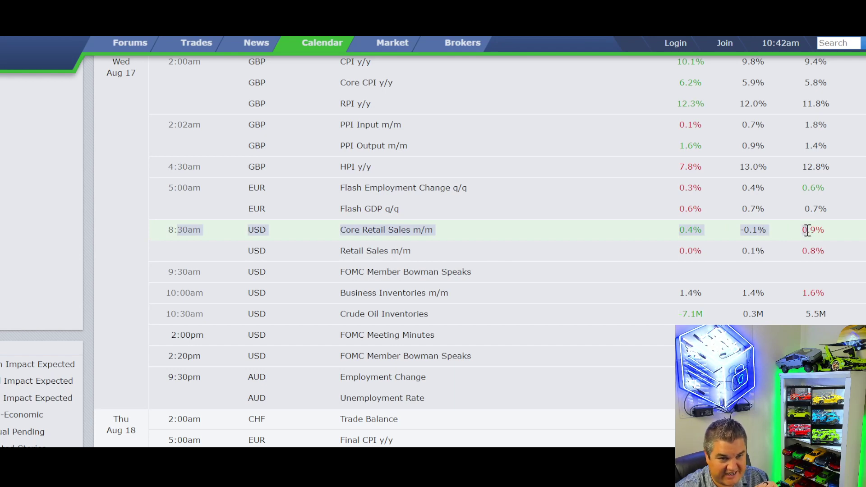
pyautogui.click(785, 230)
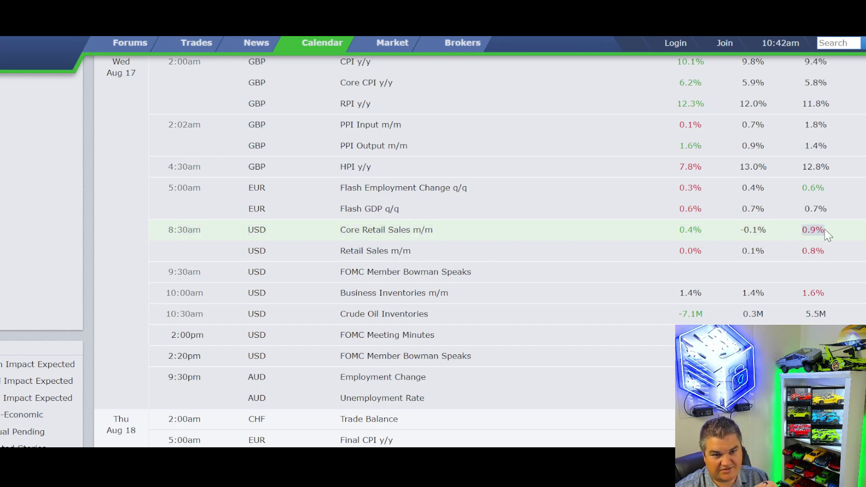
pyautogui.moveTo(824, 230)
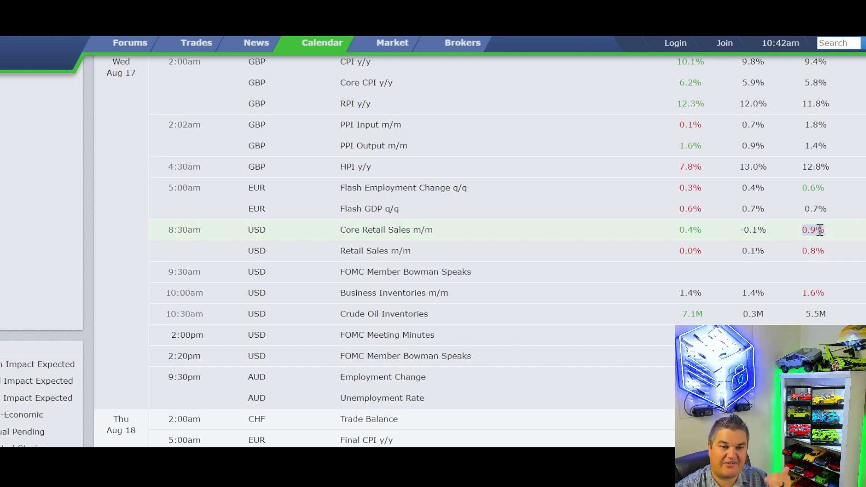
# Step: Compare the actual, forecast and previous Core Retail Sales m/m figures by highlighting them in the calendar row
pyautogui.moveTo(742, 230); pyautogui.dragTo(760, 230)
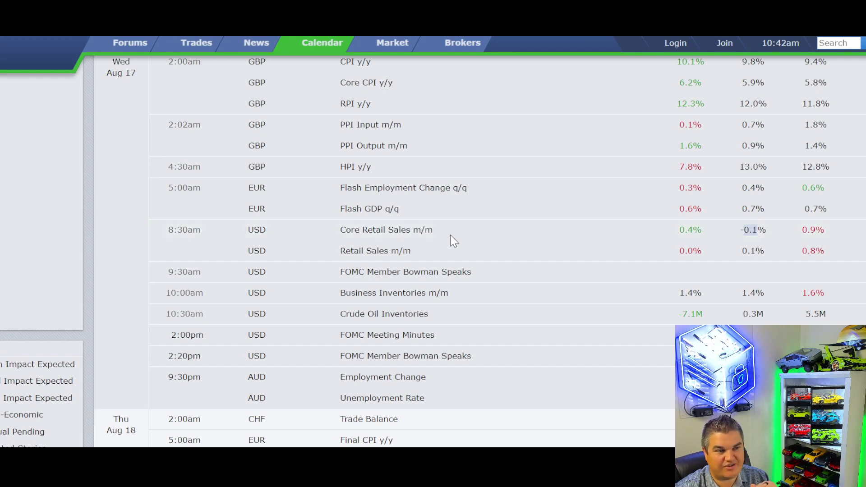
pyautogui.moveTo(375, 230); pyautogui.dragTo(432, 228)
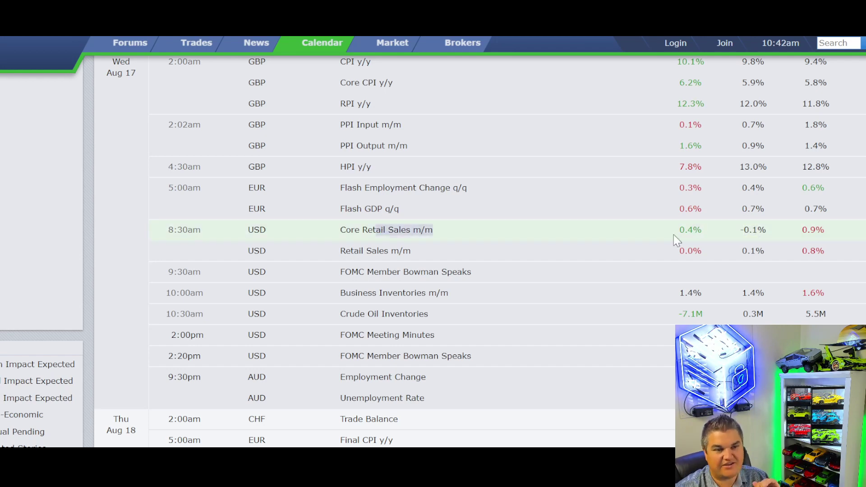
pyautogui.moveTo(674, 230); pyautogui.dragTo(702, 229)
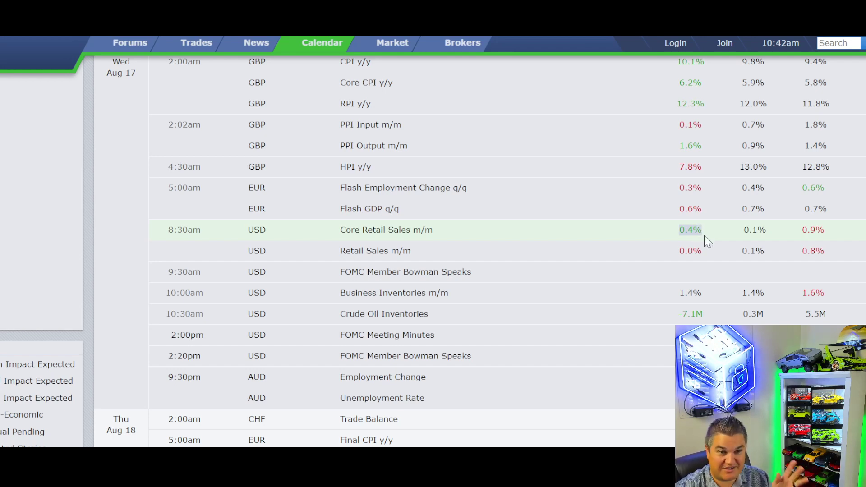
pyautogui.moveTo(740, 230); pyautogui.dragTo(766, 230)
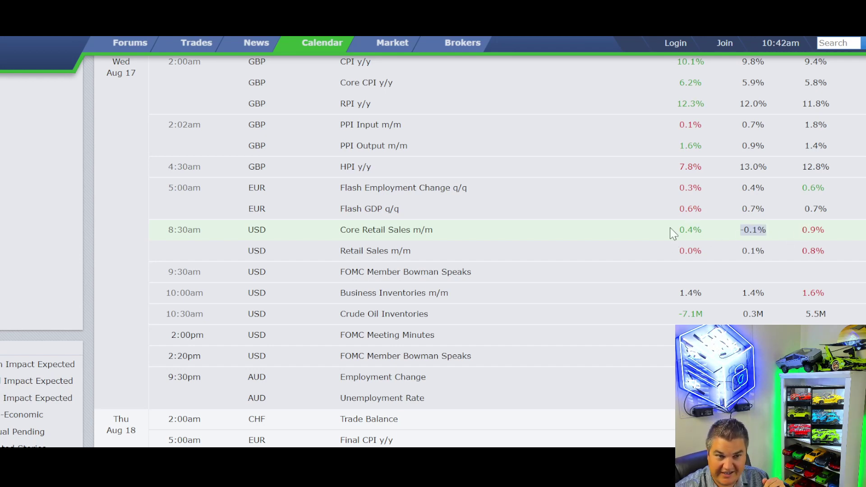
pyautogui.moveTo(670, 228); pyautogui.dragTo(711, 230)
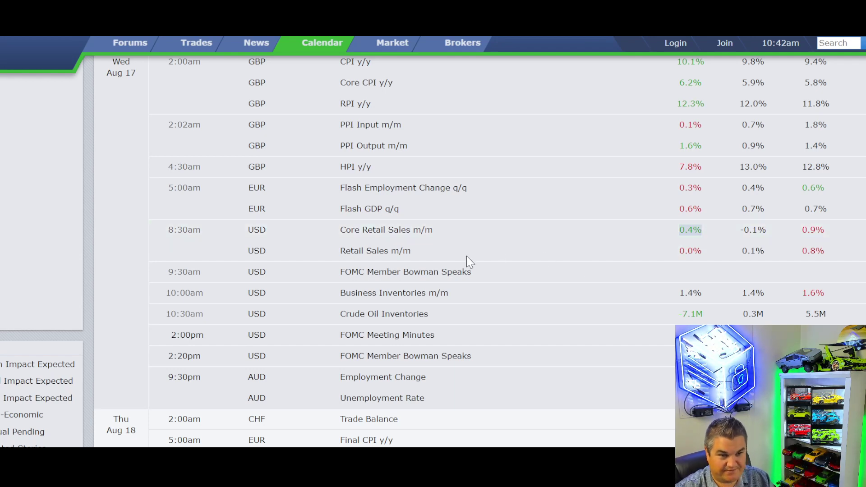
pyautogui.moveTo(680, 251); pyautogui.dragTo(818, 229)
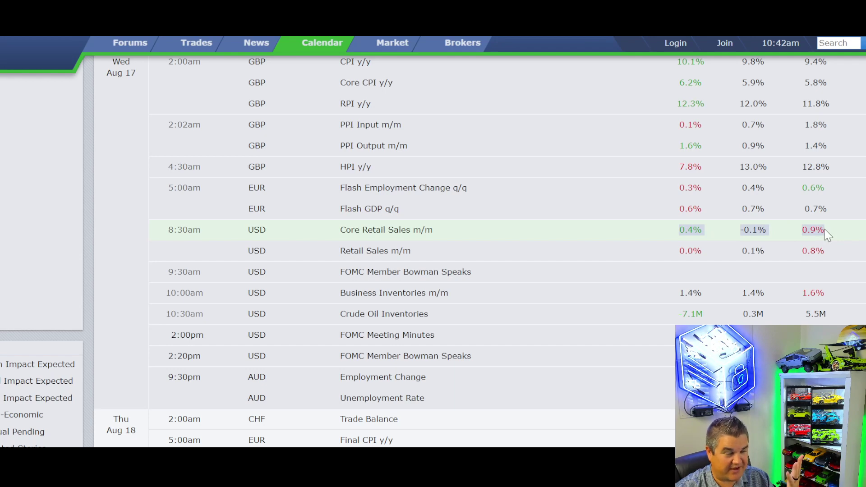
pyautogui.moveTo(825, 229)
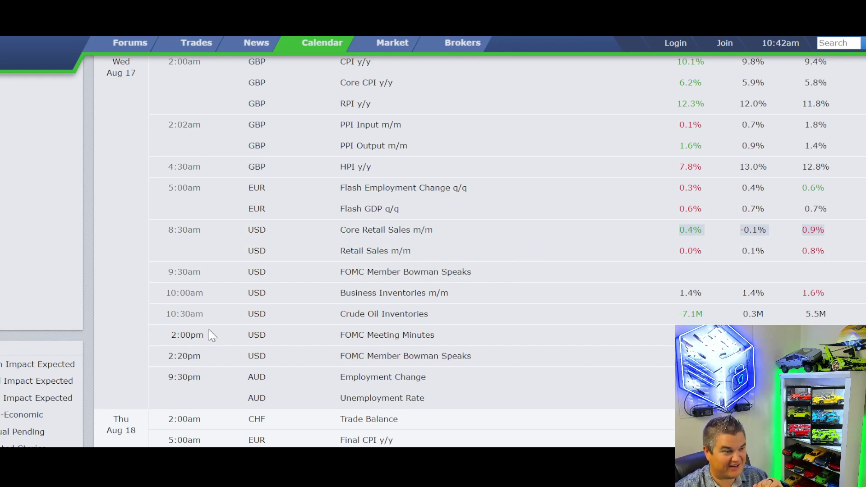
# Step: Highlight the 2:00pm FOMC Meeting Minutes and 2:20pm FOMC Member Bowman Speaks events on Aug 17
pyautogui.moveTo(171, 334); pyautogui.dragTo(479, 369)
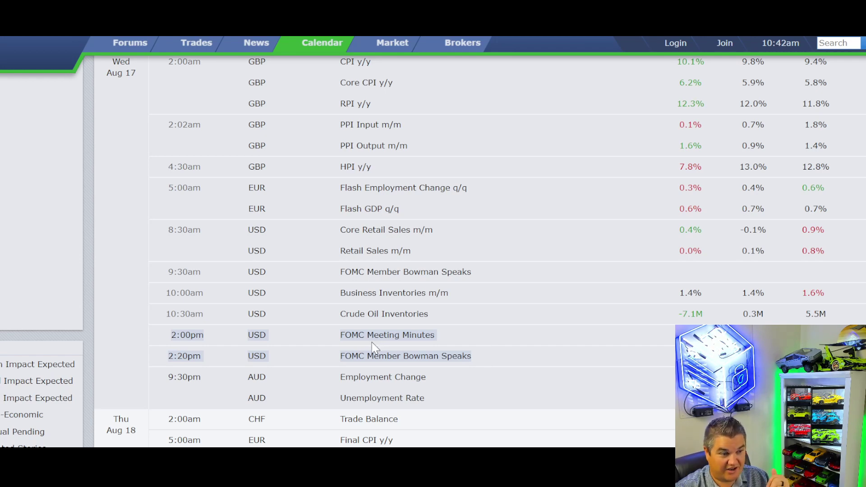
pyautogui.moveTo(193, 338); pyautogui.dragTo(448, 345)
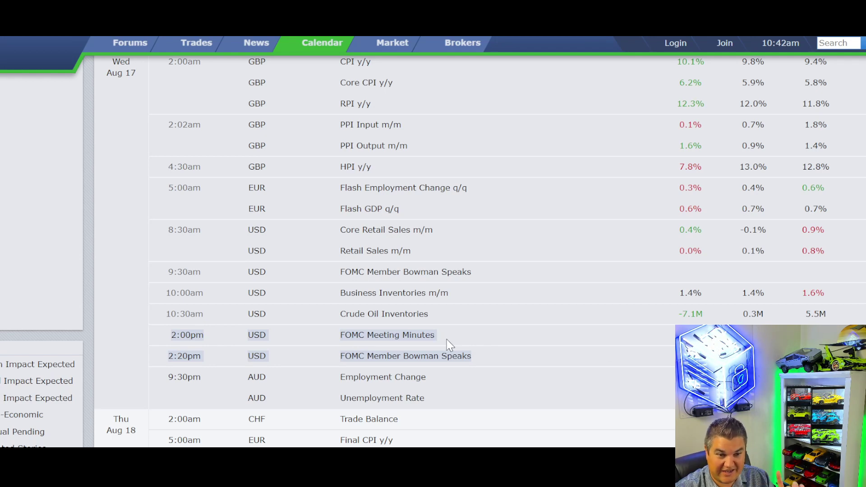
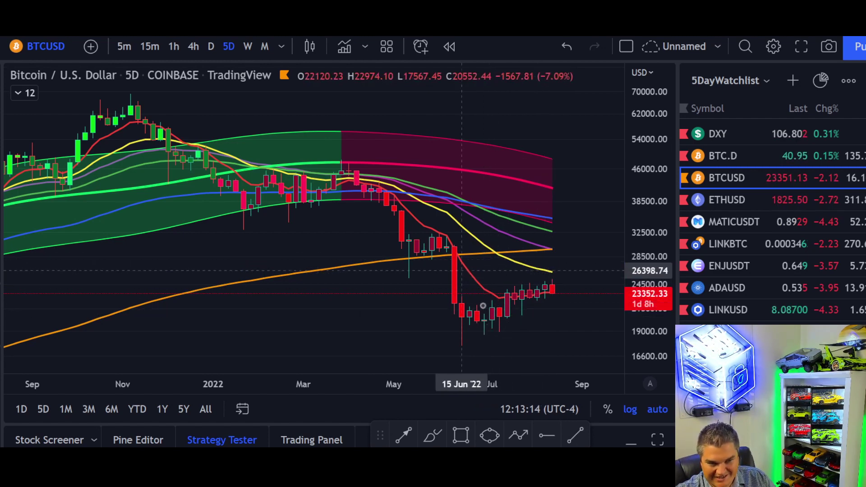
# Step: Examine the 5-day chart's 2018–2019 bear market bottom and recovery against the moving averages and the Gaussian channel
pyautogui.scroll(-3, 559, 290)
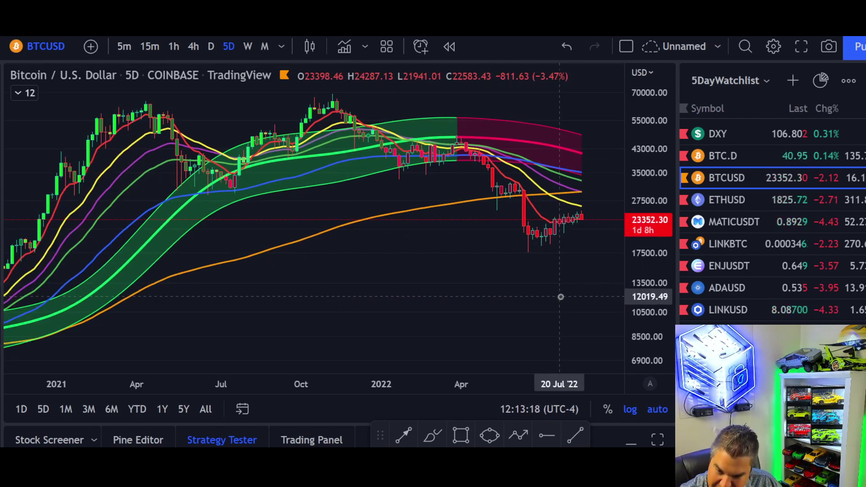
pyautogui.scroll(-5, 140, 253)
pyautogui.moveTo(271, 216); pyautogui.dragTo(612, 212)
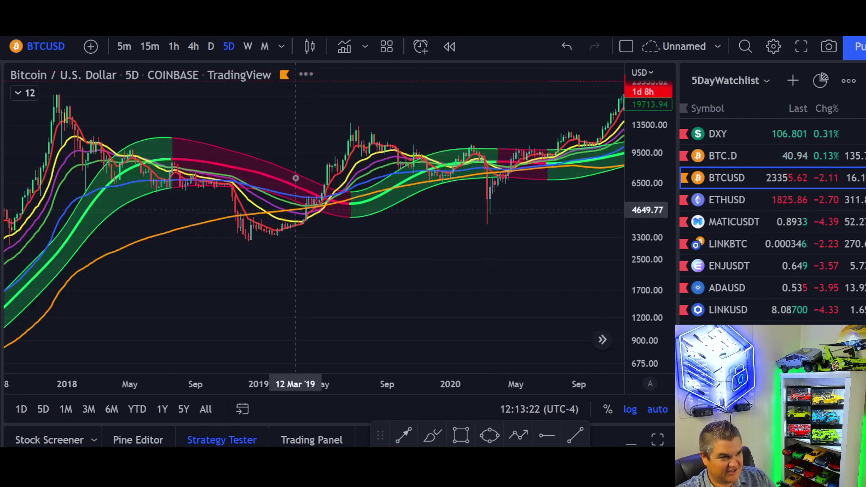
pyautogui.moveTo(442, 172); pyautogui.dragTo(512, 187)
pyautogui.scroll(5, 539, 248)
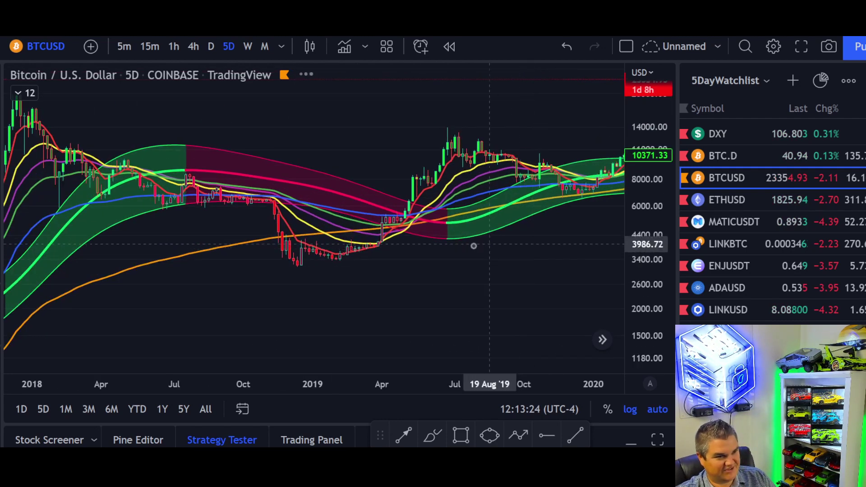
pyautogui.scroll(2, 309, 148)
pyautogui.moveTo(469, 156); pyautogui.dragTo(672, 191)
pyautogui.scroll(2, 462, 229)
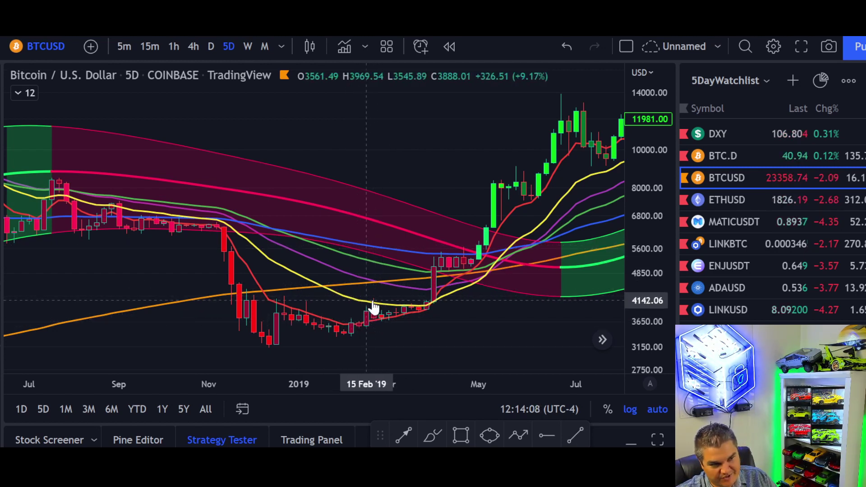
# Step: Examine the 5-day BTCUSD chart from the 2019 recovery through the 2021 peaks to the August 2022 candles
pyautogui.moveTo(483, 315); pyautogui.dragTo(302, 303)
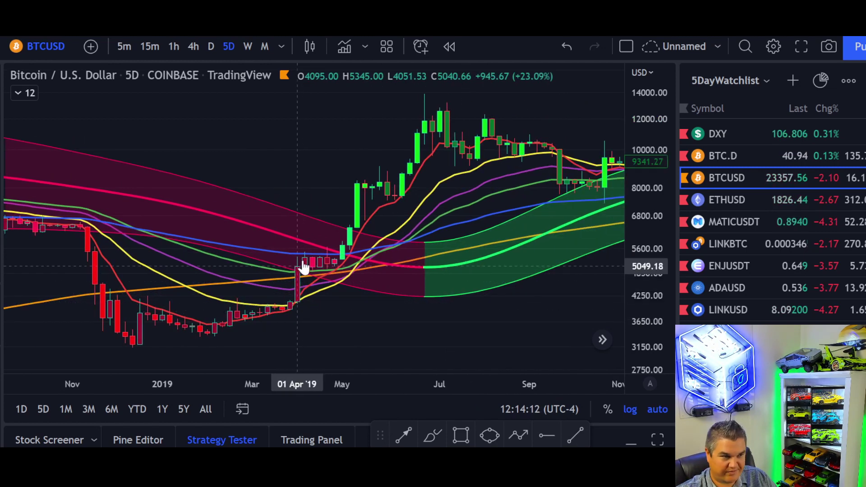
pyautogui.moveTo(537, 329); pyautogui.dragTo(2, 281)
pyautogui.moveTo(483, 270); pyautogui.dragTo(217, 257)
pyautogui.moveTo(645, 252); pyautogui.dragTo(428, 237)
pyautogui.moveTo(370, 226); pyautogui.dragTo(141, 218)
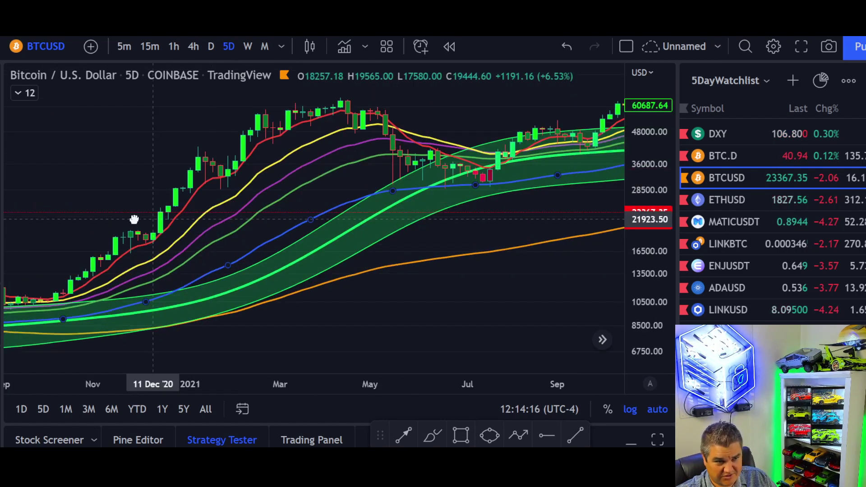
pyautogui.moveTo(405, 259); pyautogui.dragTo(192, 268)
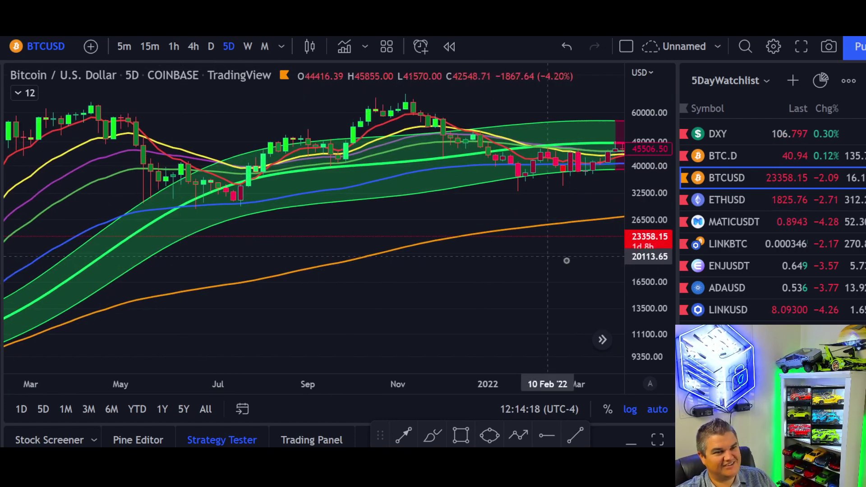
pyautogui.moveTo(468, 262); pyautogui.dragTo(164, 270)
pyautogui.moveTo(255, 271); pyautogui.dragTo(203, 270)
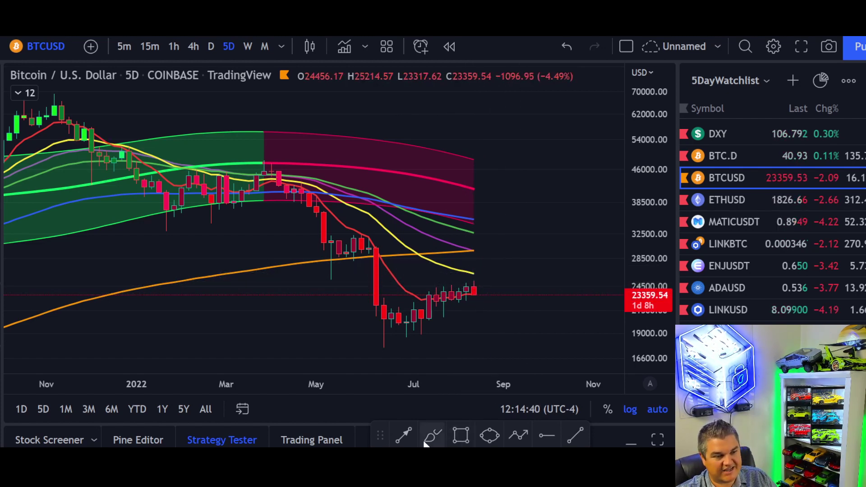
# Step: Brush in projected extensions of the yellow and red moving averages and a rising price path beyond August 2022, and remove the drawings
pyautogui.moveTo(469, 272); pyautogui.dragTo(526, 280)
pyautogui.moveTo(473, 293); pyautogui.dragTo(533, 285)
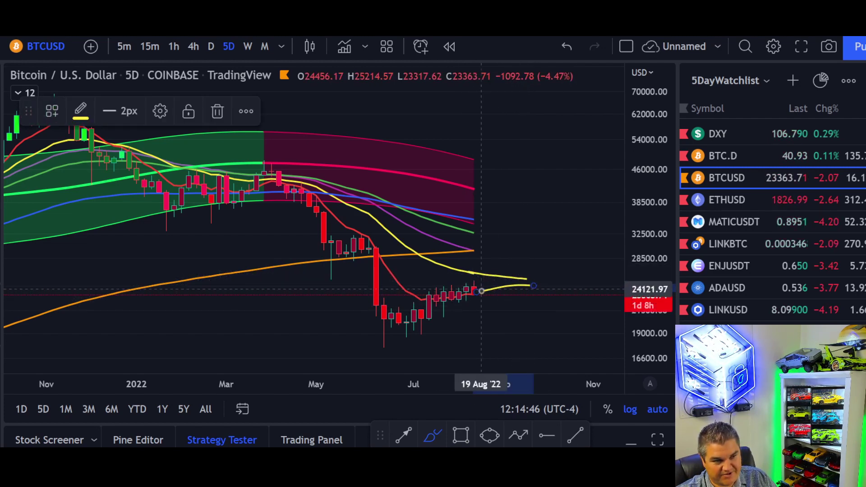
pyautogui.moveTo(477, 290)
pyautogui.mouseDown()
pyautogui.moveTo(526, 284)
pyautogui.moveTo(534, 253)
pyautogui.moveTo(571, 226)
pyautogui.mouseUp()
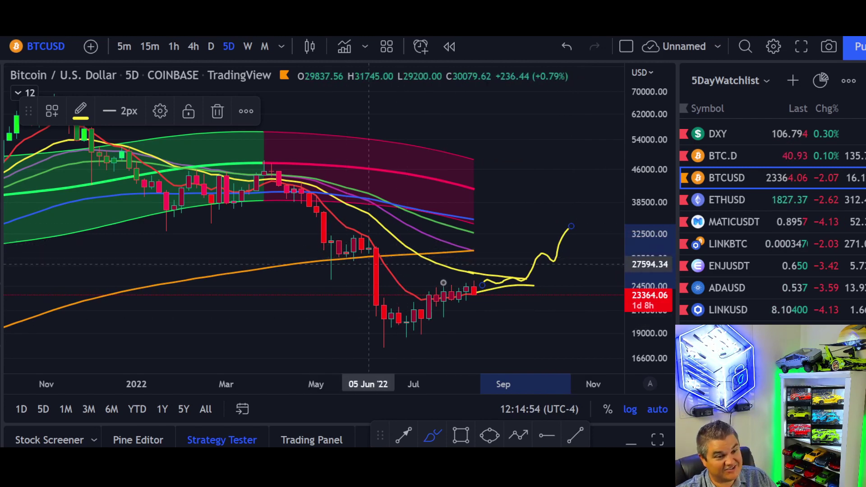
pyautogui.rightClick(536, 180)
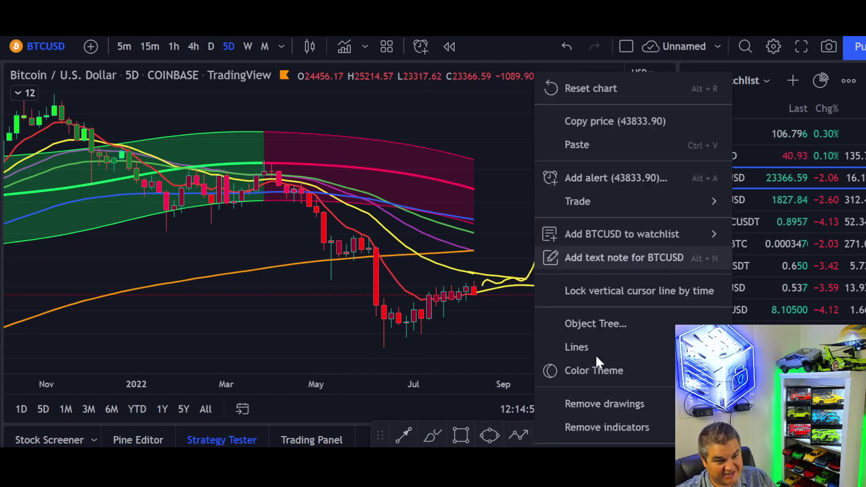
pyautogui.click(604, 403)
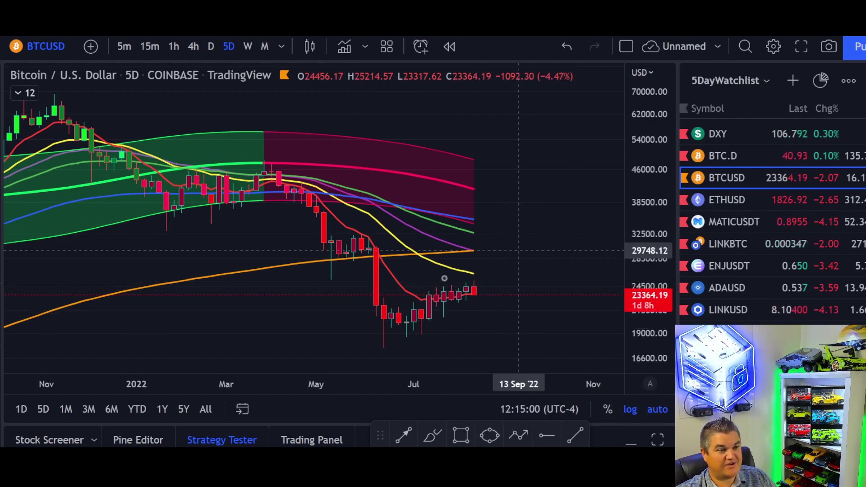
# Step: Examine BTCUSD's long-term 5-day history, comparing the 2018–2019 bottom, the March 2020 crash and the 2022 decline against the moving averages
pyautogui.scroll(-6, 491, 270)
pyautogui.scroll(-5, 497, 272)
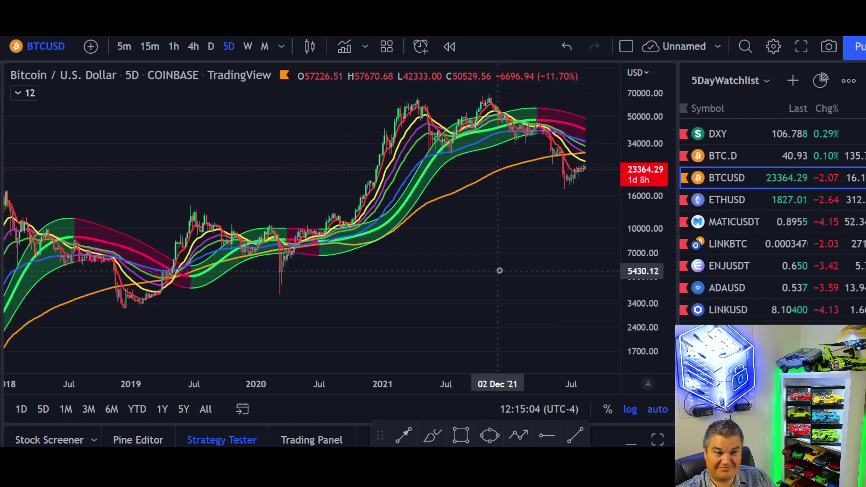
pyautogui.scroll(8, 503, 270)
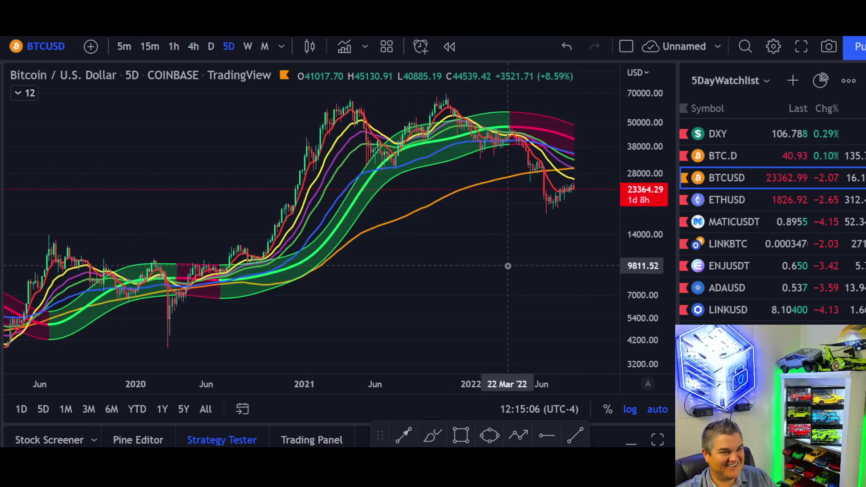
pyautogui.scroll(-5, 507, 271)
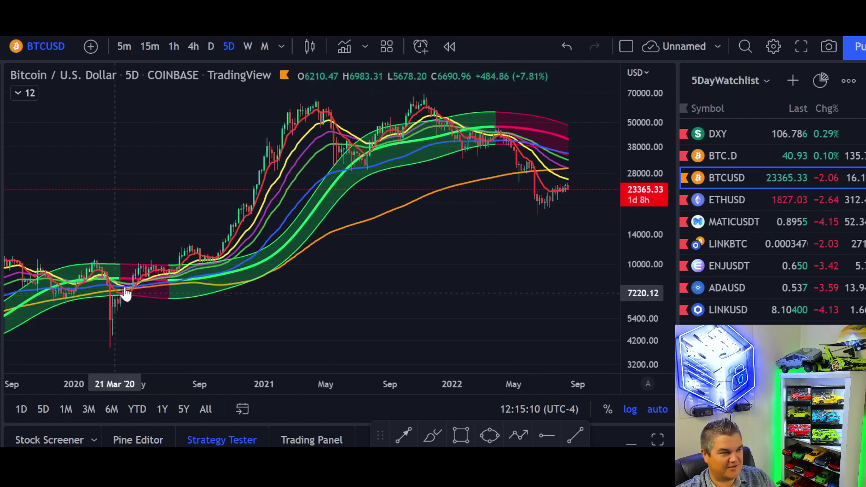
pyautogui.scroll(-2, 97, 302)
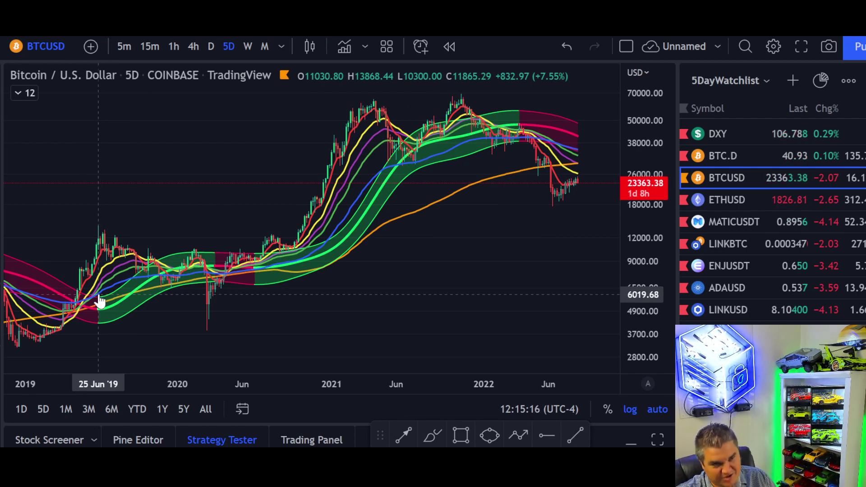
pyautogui.scroll(-1, 108, 295)
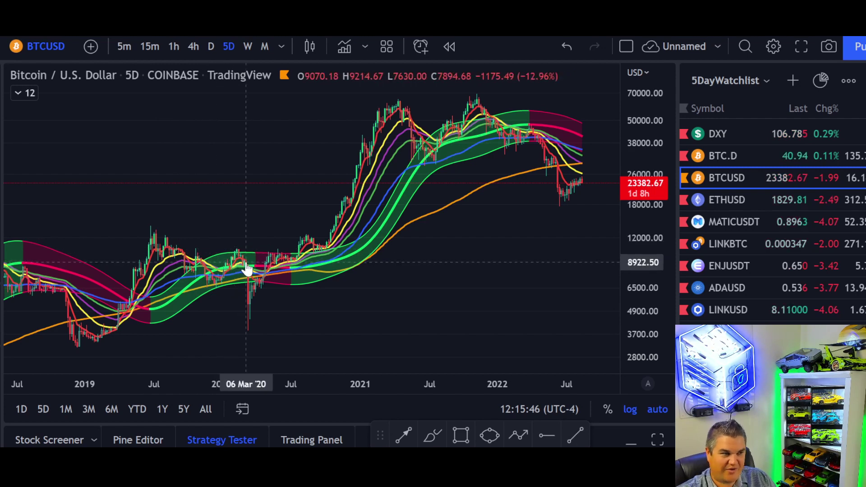
pyautogui.scroll(-4, 171, 271)
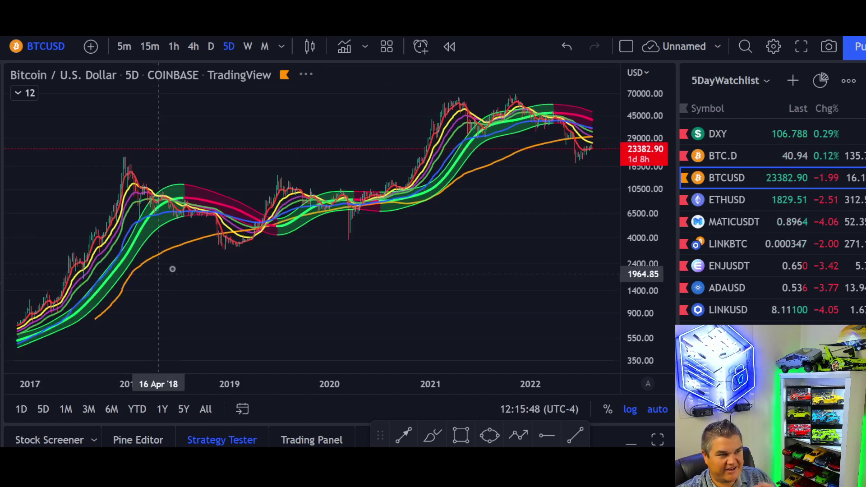
pyautogui.scroll(-5, 175, 276)
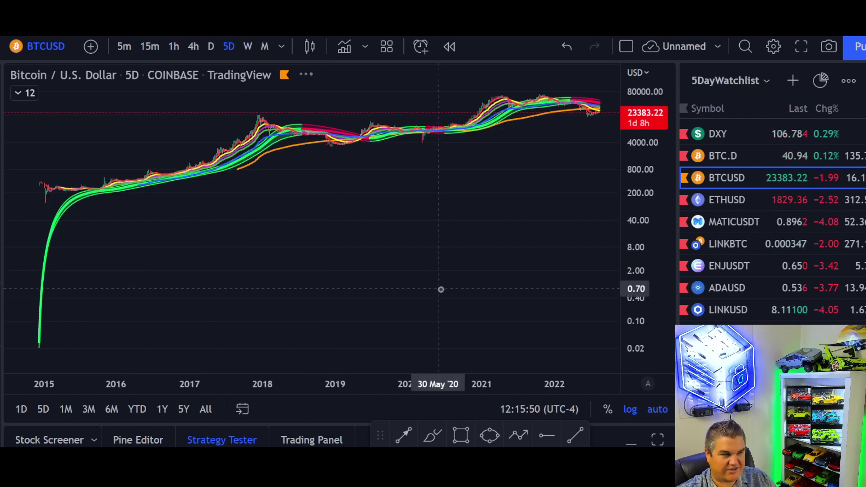
pyautogui.scroll(4, 541, 291)
# Step: Open the BLX Bitcoin index from the watchlist and show its full 5-day price history back to 2011
pyautogui.scroll(-5, 738, 263)
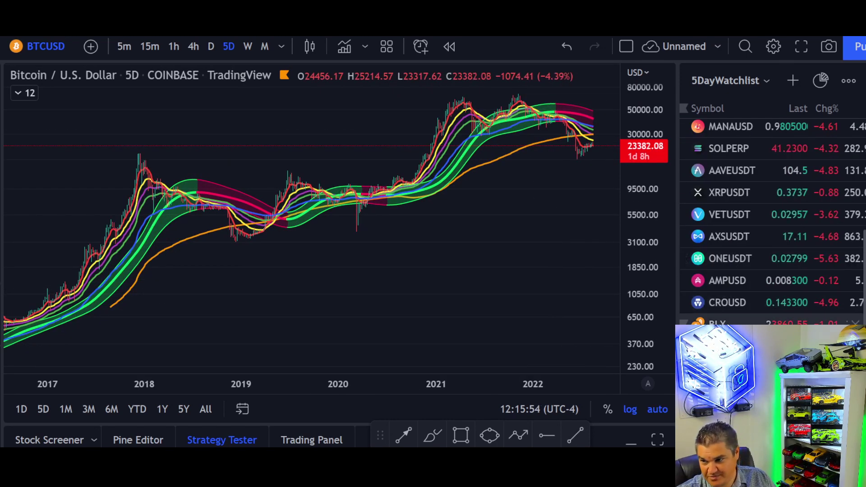
pyautogui.scroll(-3, 726, 315)
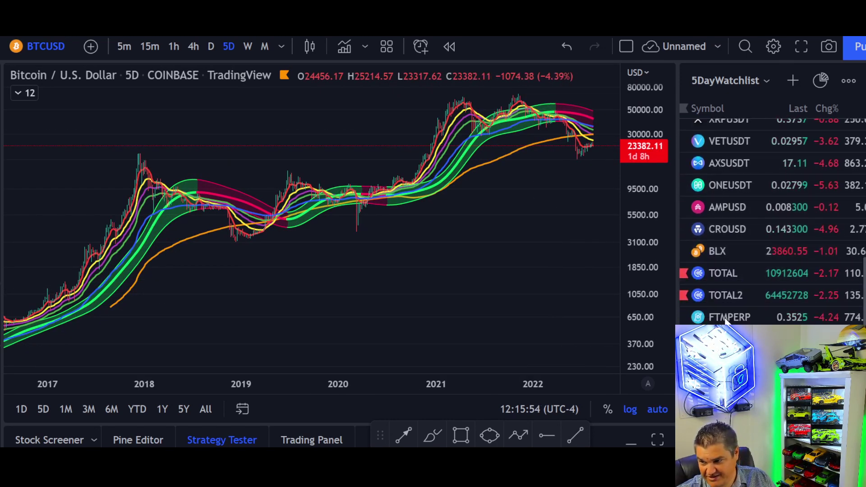
pyautogui.click(719, 247)
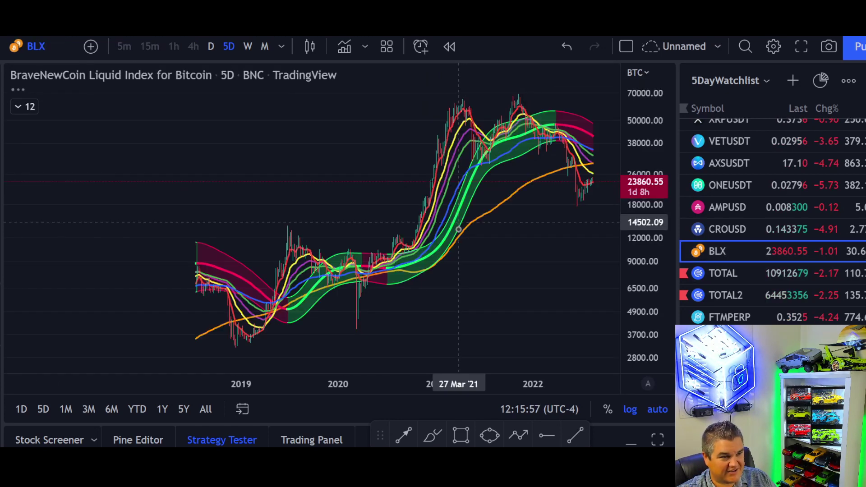
pyautogui.scroll(-5, 458, 230)
pyautogui.scroll(-5, 461, 244)
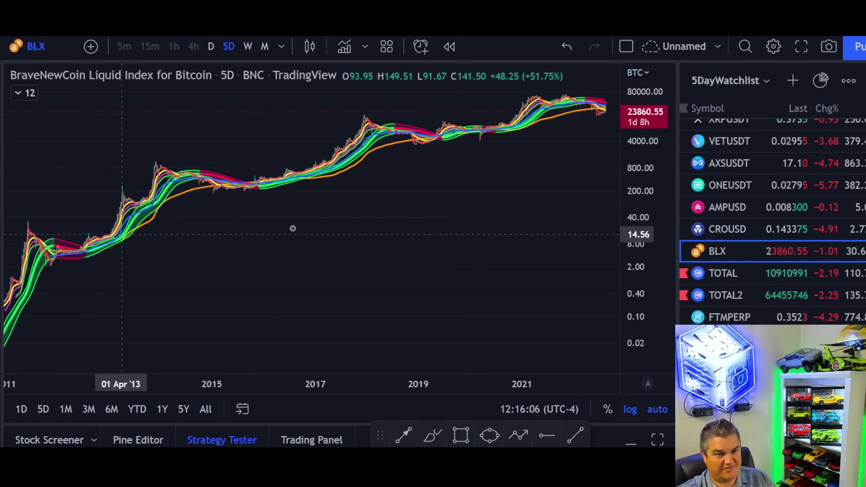
# Step: Examine BLX's 2022 decline on the 5-day chart with empty space through 2023 beside the latest candles
pyautogui.scroll(5, 531, 197)
pyautogui.scroll(6, 561, 202)
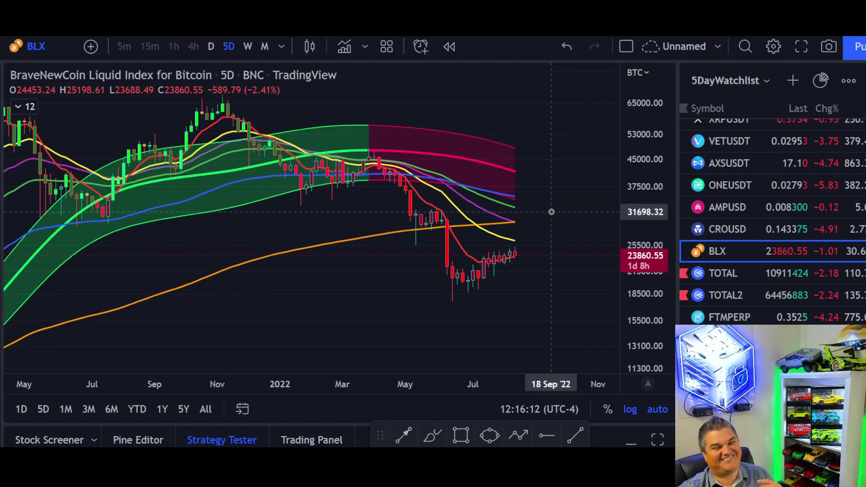
pyautogui.scroll(4, 550, 212)
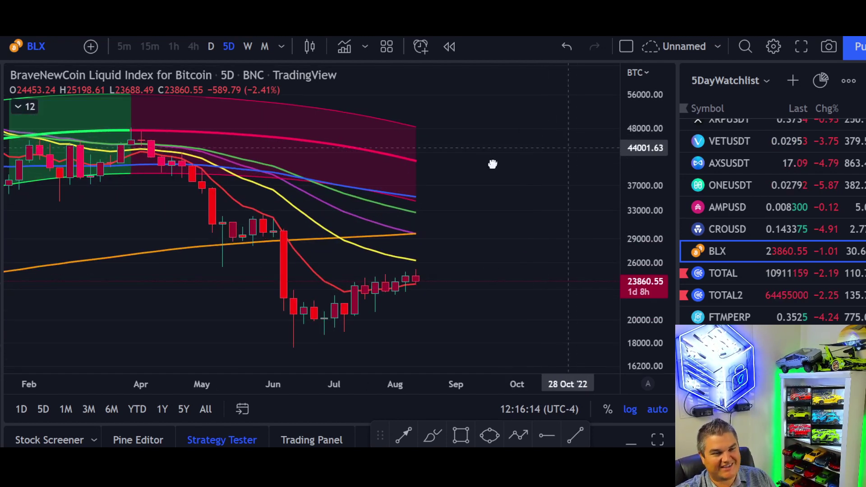
pyautogui.moveTo(518, 158); pyautogui.dragTo(412, 174)
pyautogui.moveTo(639, 151); pyautogui.dragTo(398, 204)
pyautogui.scroll(-2, 509, 215)
pyautogui.scroll(-5, 508, 216)
pyautogui.moveTo(380, 204); pyautogui.dragTo(280, 234)
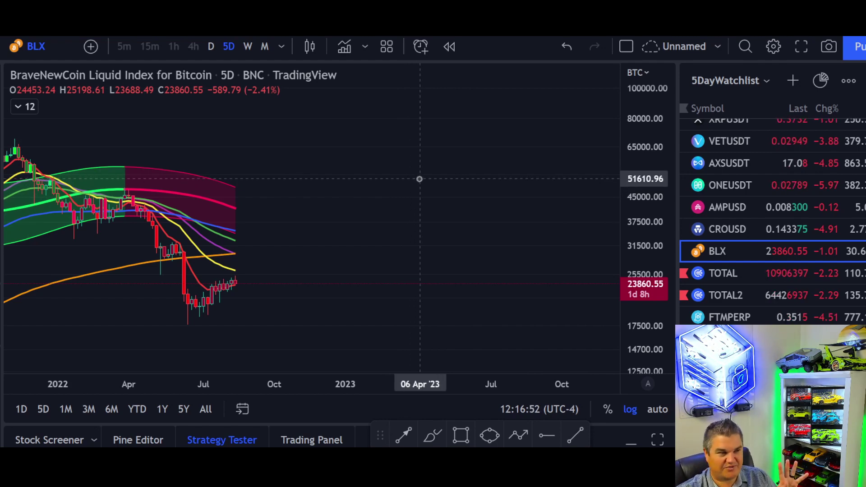
# Step: Examine BLX's 2021–2022 peaks and decline against the moving averages with a compressed price scale
pyautogui.scroll(-4, 416, 181)
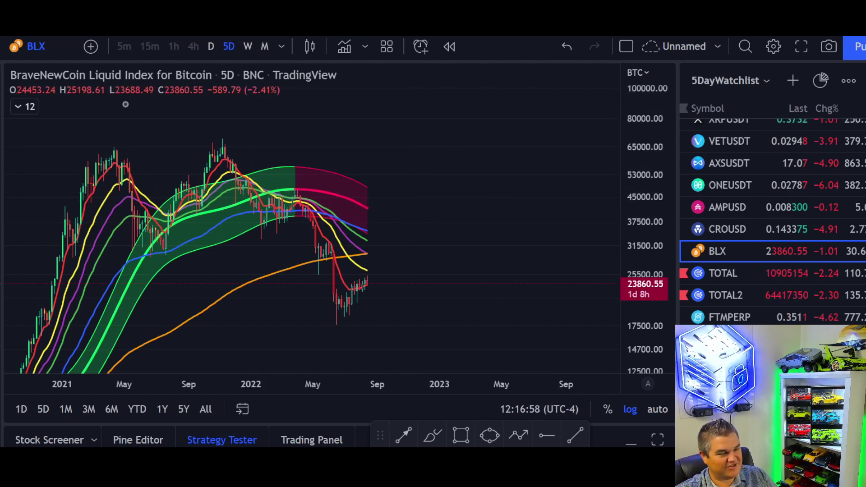
pyautogui.moveTo(394, 171); pyautogui.dragTo(570, 169)
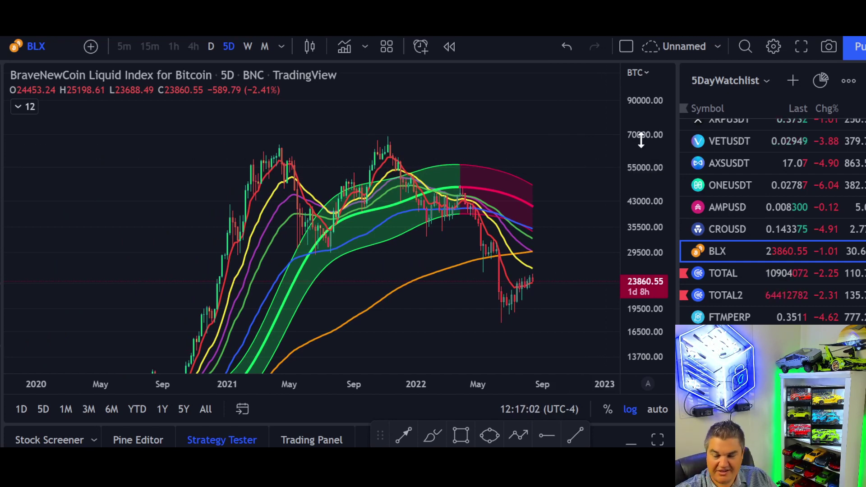
pyautogui.moveTo(641, 139); pyautogui.dragTo(648, 295)
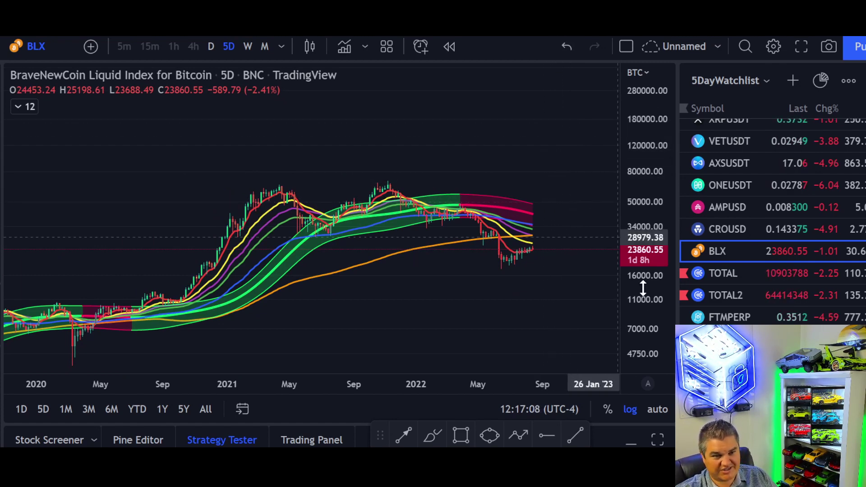
pyautogui.moveTo(654, 296); pyautogui.dragTo(652, 255)
pyautogui.scroll(5, 568, 208)
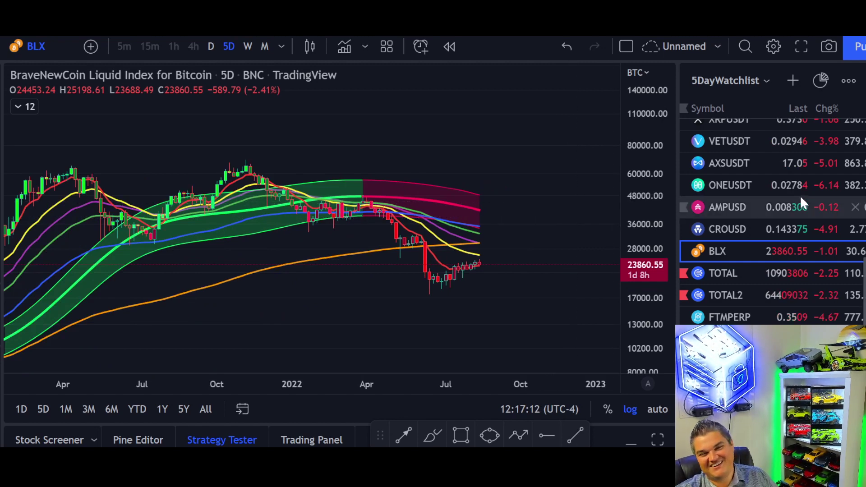
# Step: Return to the BTCUSD chart from the watchlist, set the timeframe to daily and turn on automatic price scaling
pyautogui.scroll(3, 794, 253)
pyautogui.scroll(5, 801, 275)
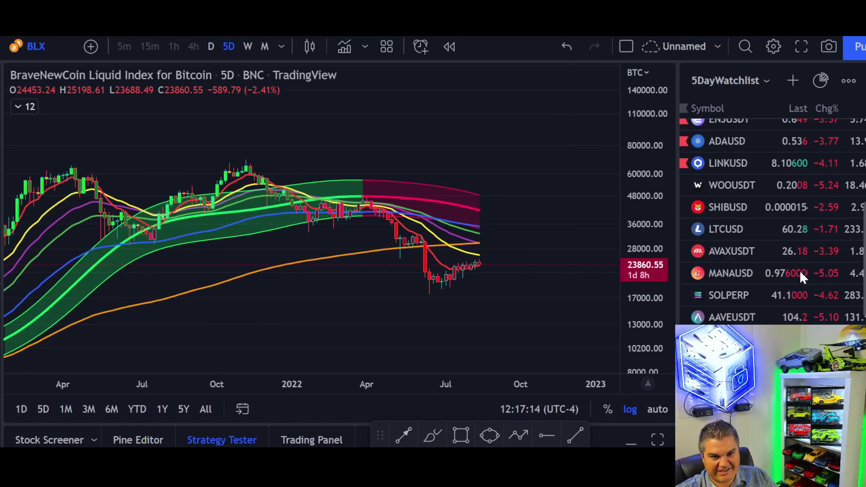
pyautogui.scroll(3, 800, 277)
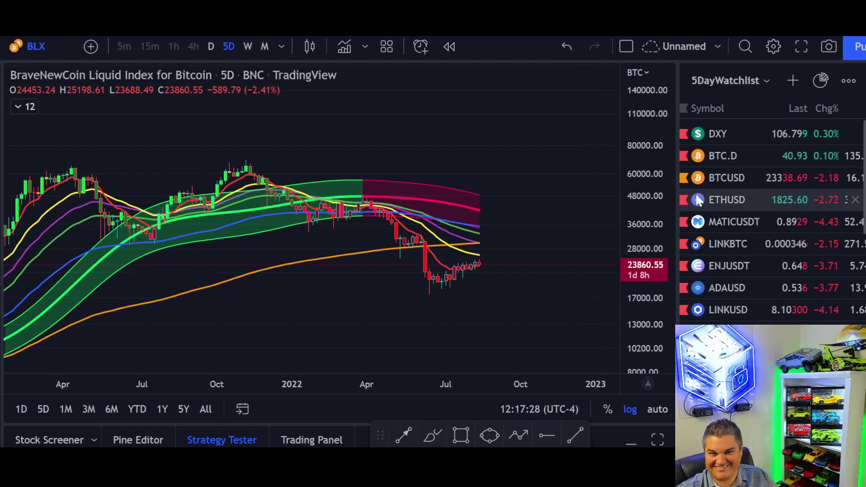
pyautogui.click(728, 176)
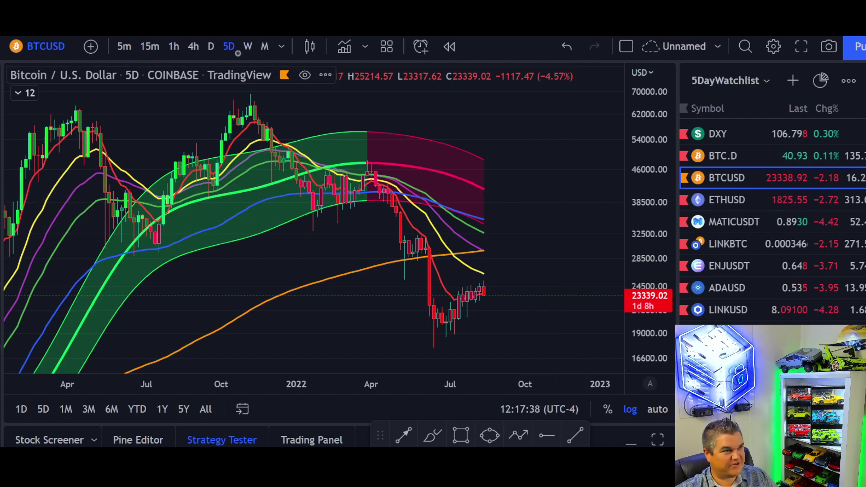
pyautogui.click(211, 46)
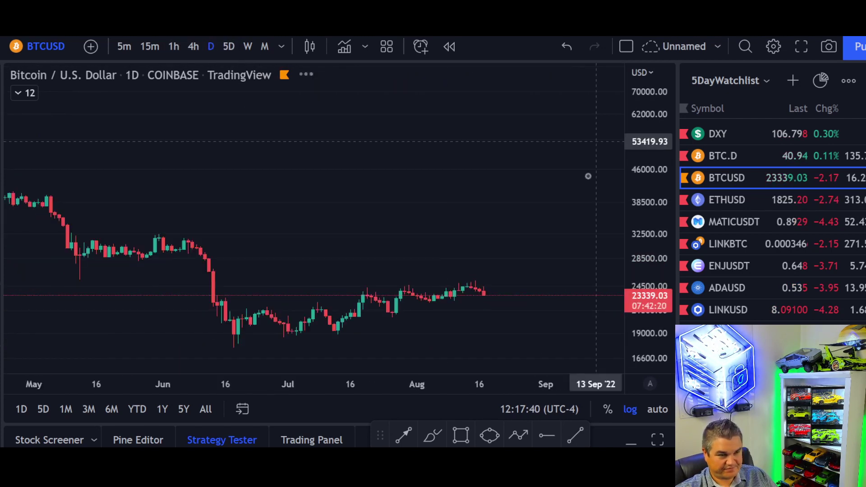
pyautogui.click(657, 409)
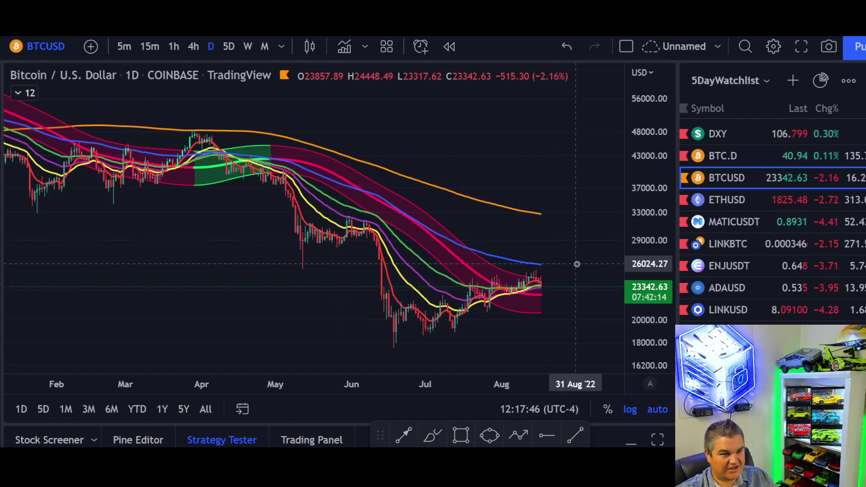
# Step: Point an arrow from about 21,255 to the blue moving average's latest point at about 25,859, and delete the arrow
pyautogui.scroll(5, 574, 266)
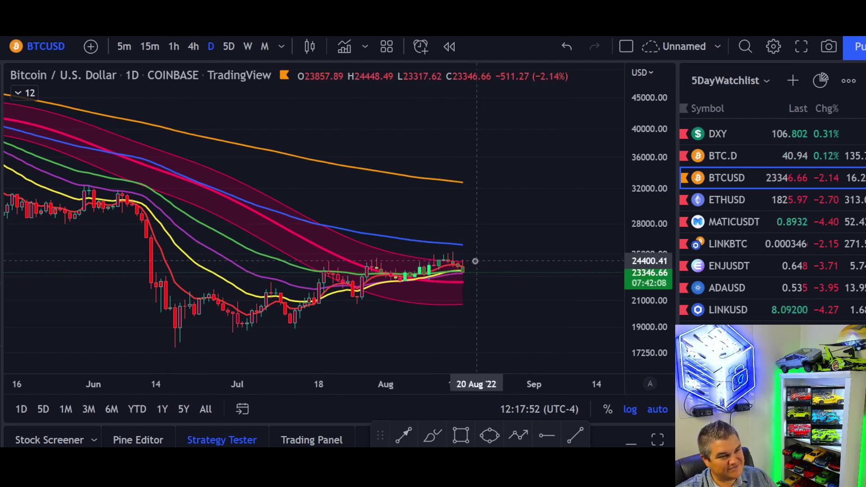
pyautogui.scroll(-3, 474, 261)
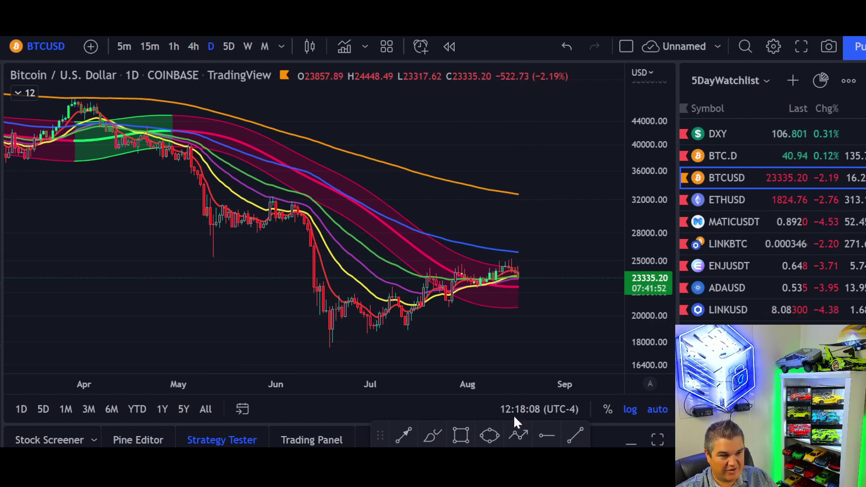
pyautogui.click(405, 432)
pyautogui.click(589, 301)
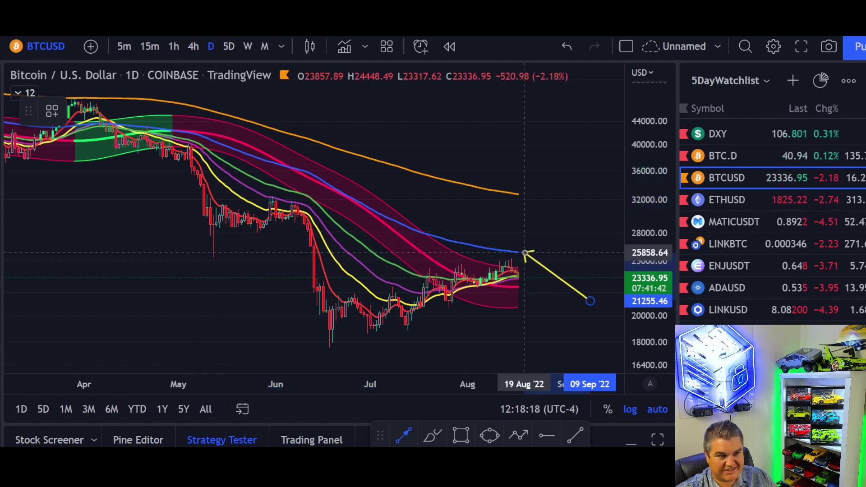
pyautogui.click(524, 253)
pyautogui.press('Delete')
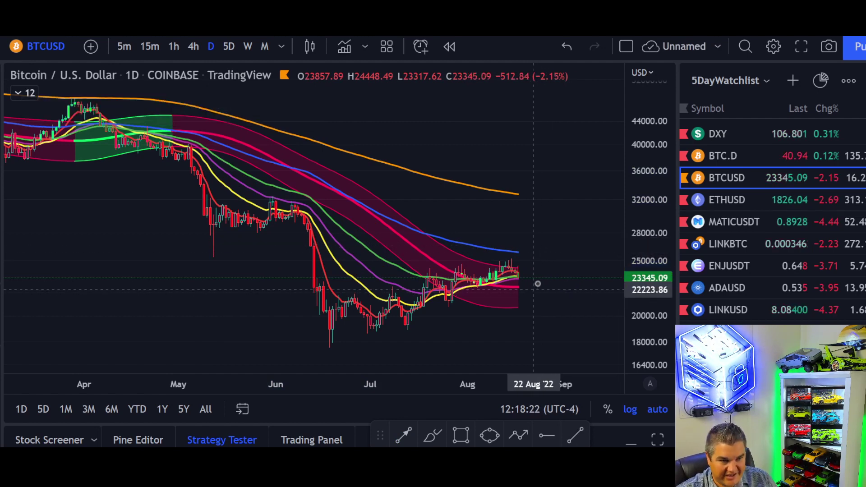
# Step: Stretch the daily chart's price scale to examine the latest August candles against the moving averages
pyautogui.moveTo(649, 313); pyautogui.dragTo(650, 244)
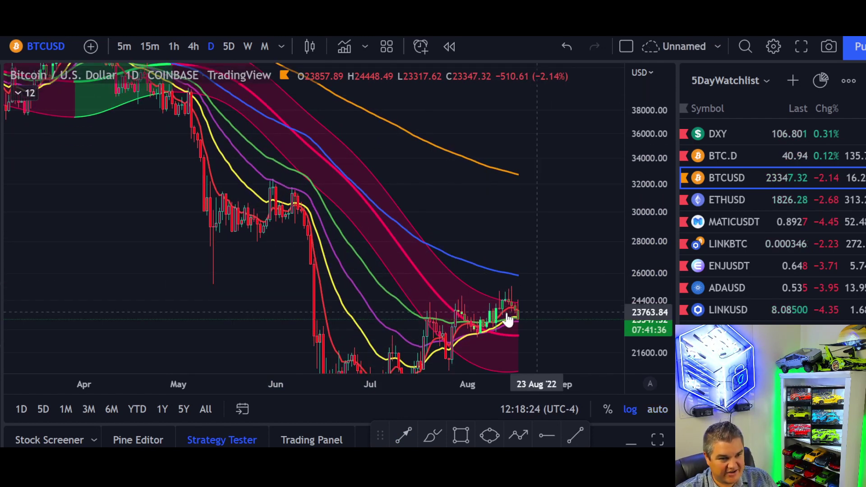